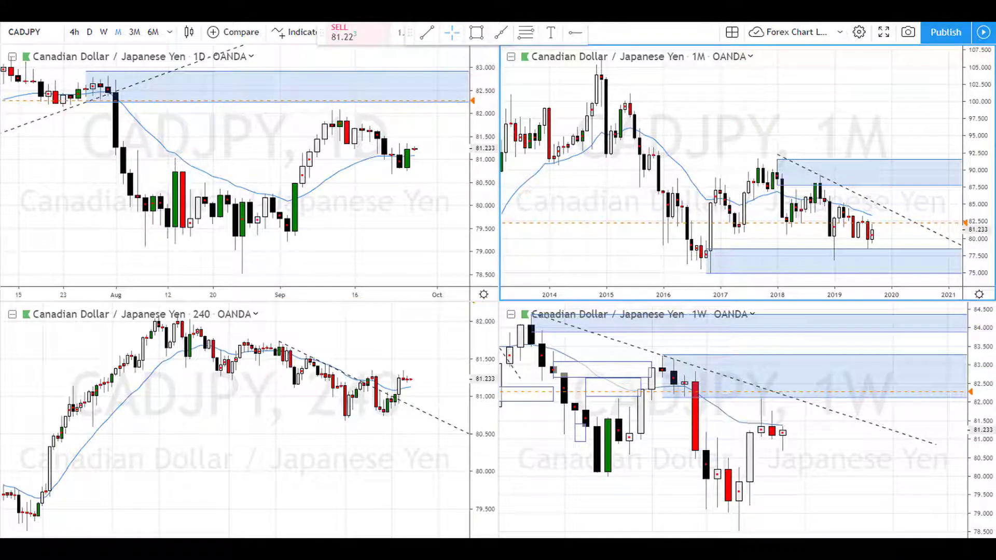
# - Maximize the monthly chart and draw a resistance zone over the upper price area from about 107.416 down to 103.724
pyautogui.hotkey('alt', 'Return')
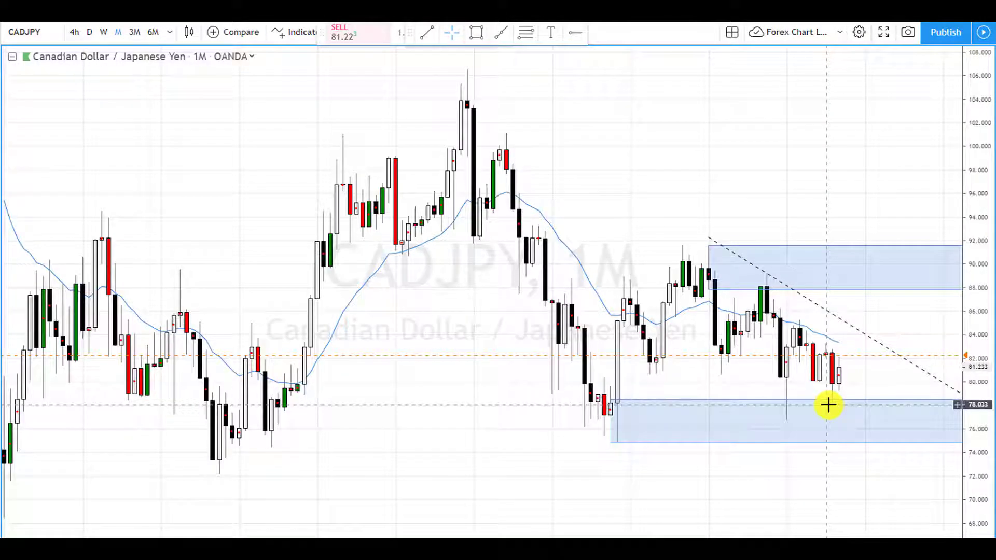
pyautogui.scroll(1, 827, 405)
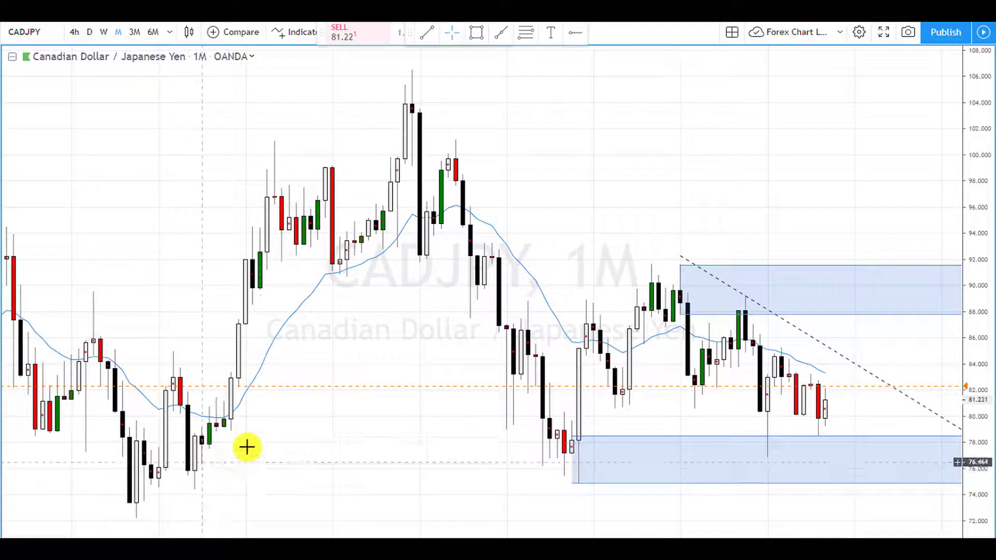
pyautogui.scroll(-3, 295, 428)
pyautogui.scroll(-1, 379, 396)
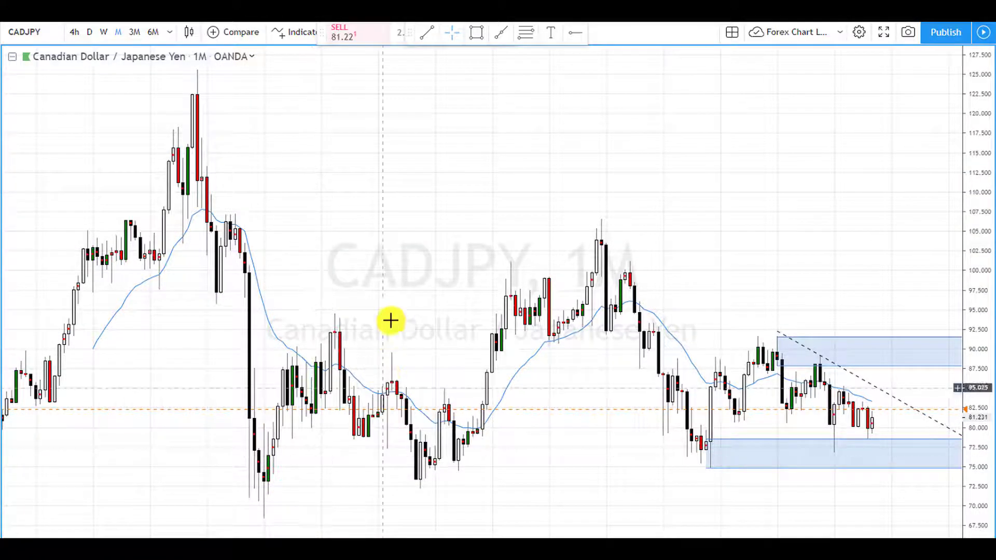
pyautogui.hotkey('alt', 'f')
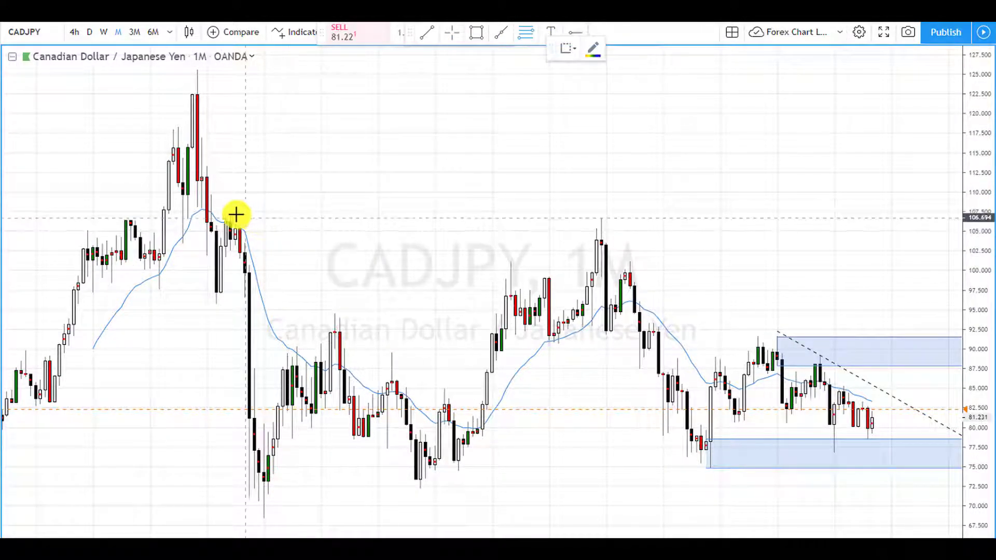
pyautogui.moveTo(222, 212); pyautogui.dragTo(256, 241)
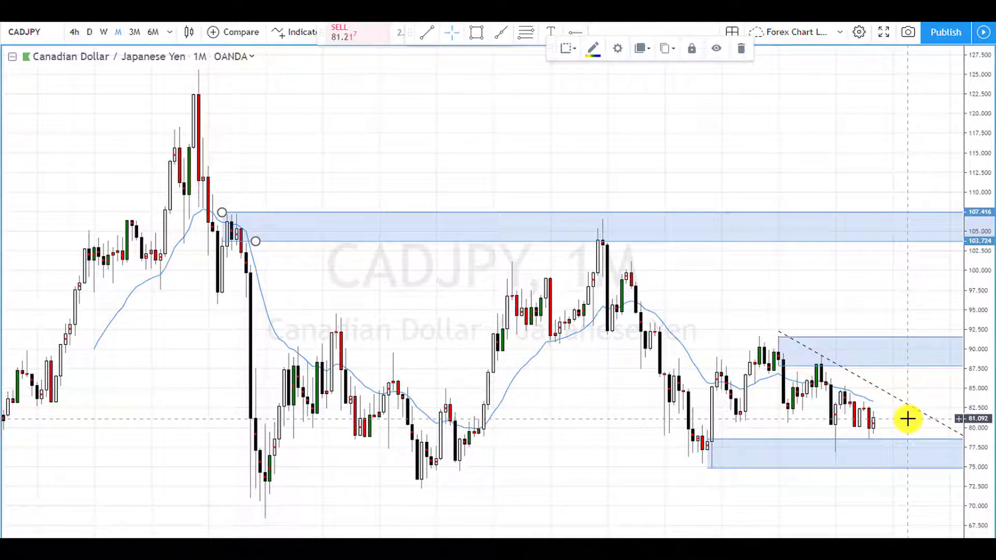
# - Lower the top edge of the monthly support zone to about 78.265
pyautogui.scroll(5, 908, 419)
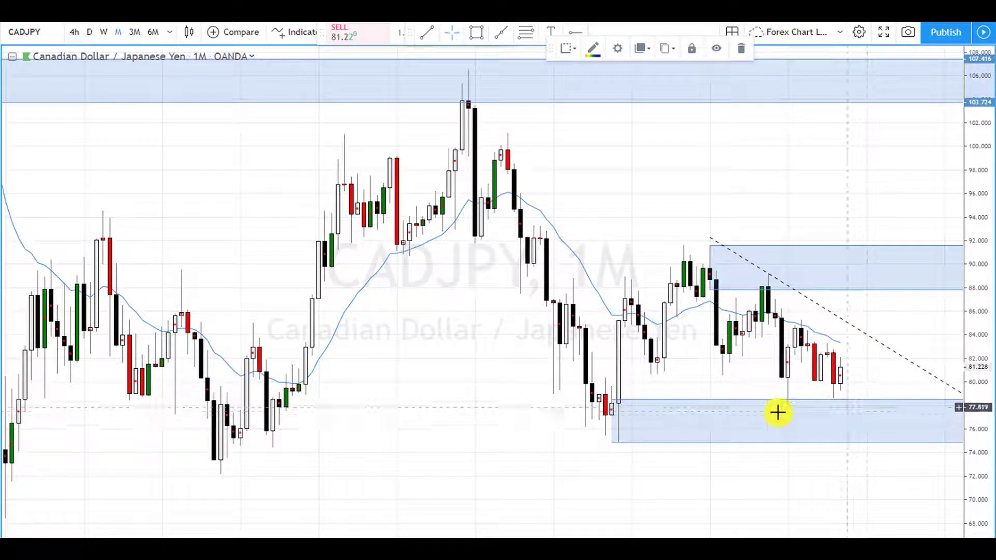
pyautogui.scroll(3, 845, 431)
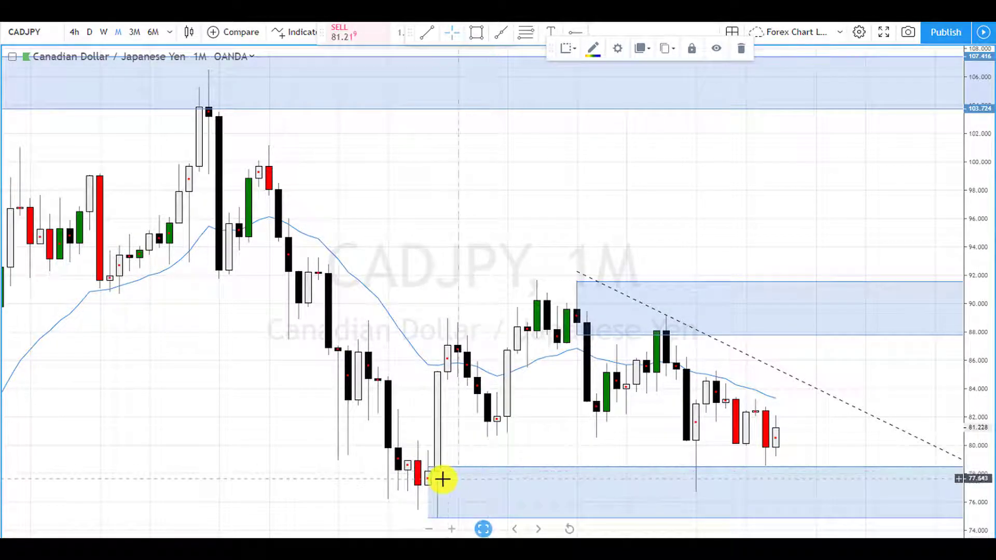
pyautogui.moveTo(428, 470); pyautogui.dragTo(424, 471)
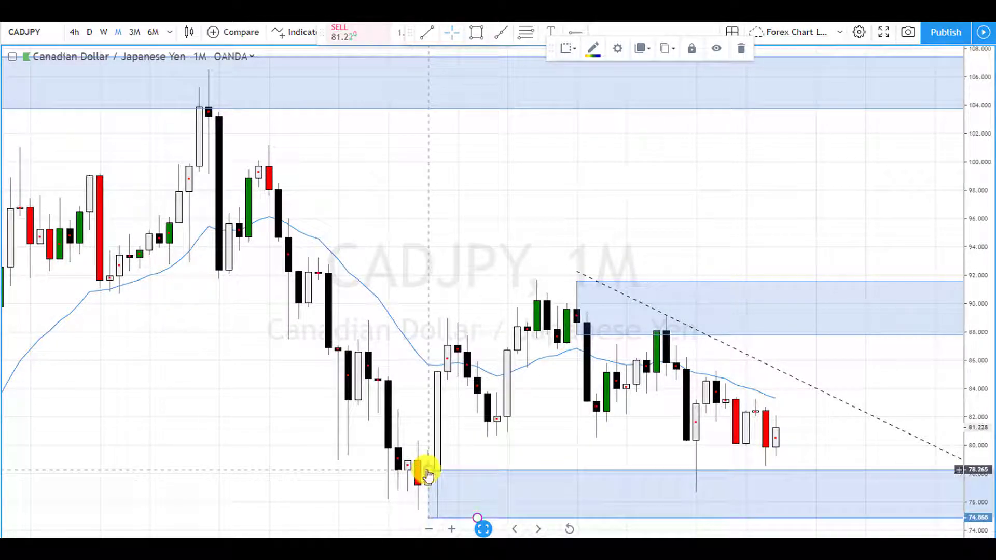
pyautogui.moveTo(581, 451); pyautogui.dragTo(587, 451)
pyautogui.scroll(-2, 887, 427)
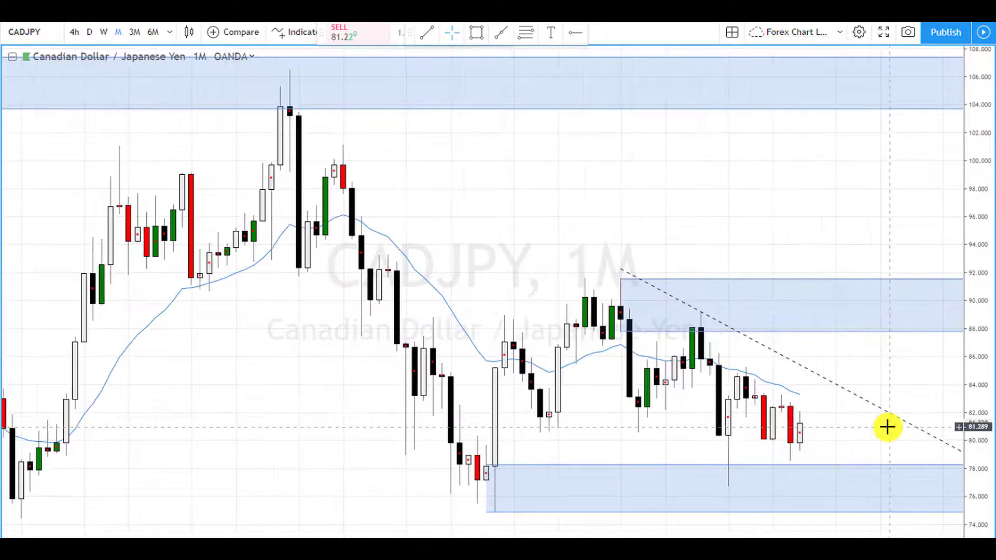
pyautogui.scroll(2, 887, 427)
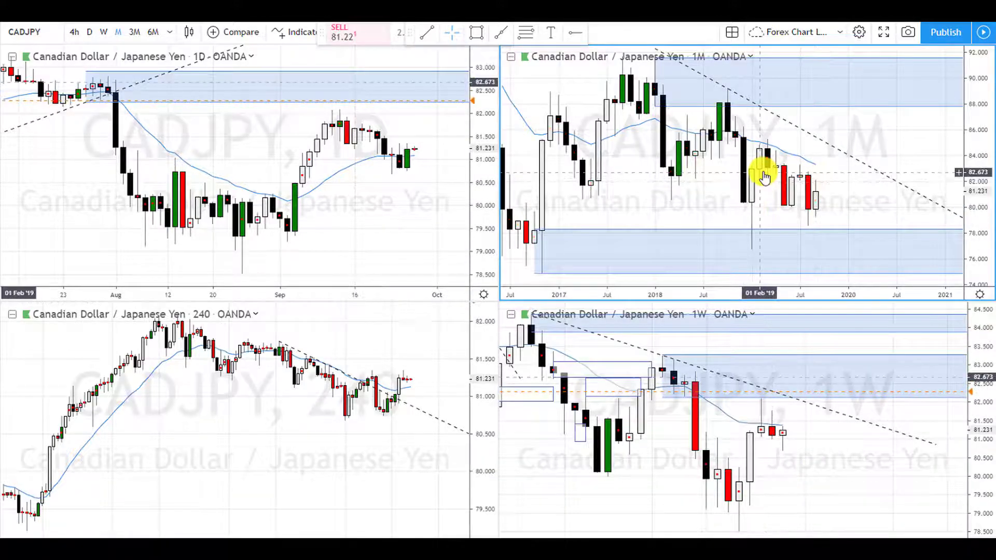
# - Maximize the weekly chart and slightly raise the lower edge of the resistance zone nearest the current price
pyautogui.scroll(-2, 782, 189)
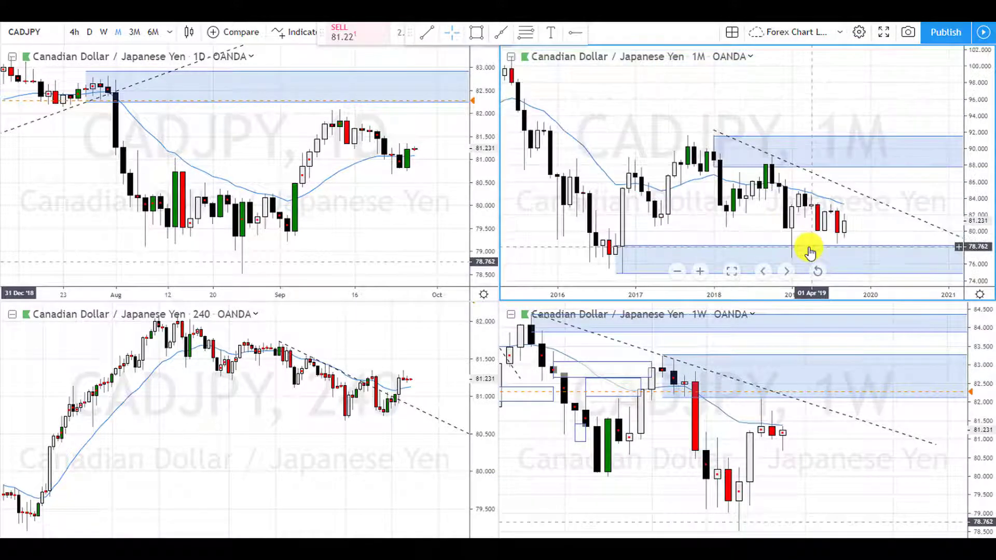
pyautogui.scroll(-2, 841, 437)
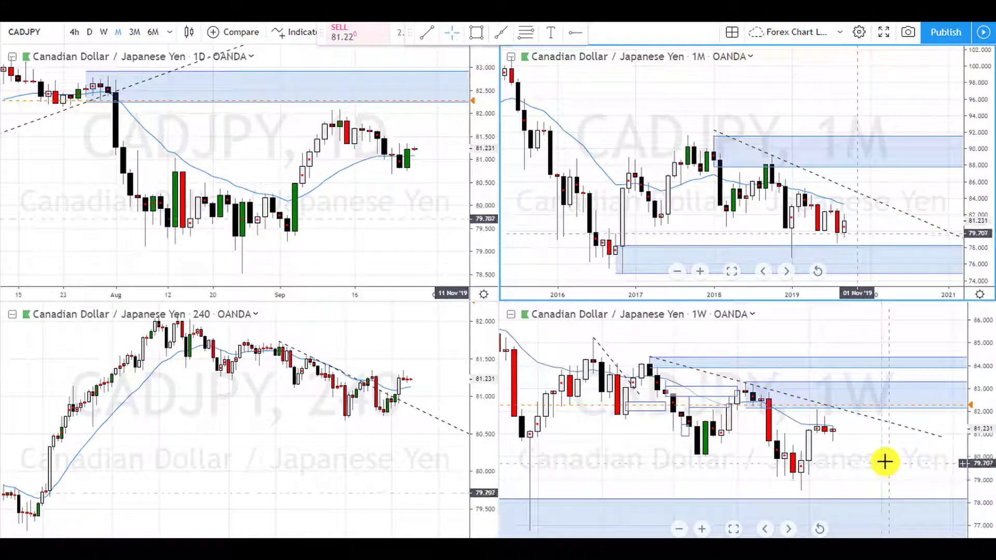
pyautogui.click(885, 462)
pyautogui.hotkey('alt', 'Return')
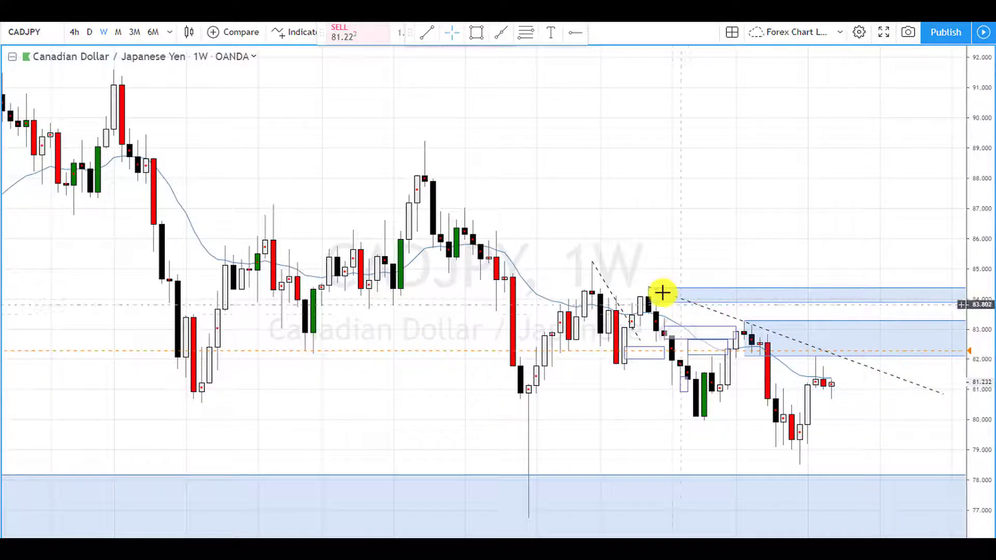
pyautogui.scroll(-2, 643, 415)
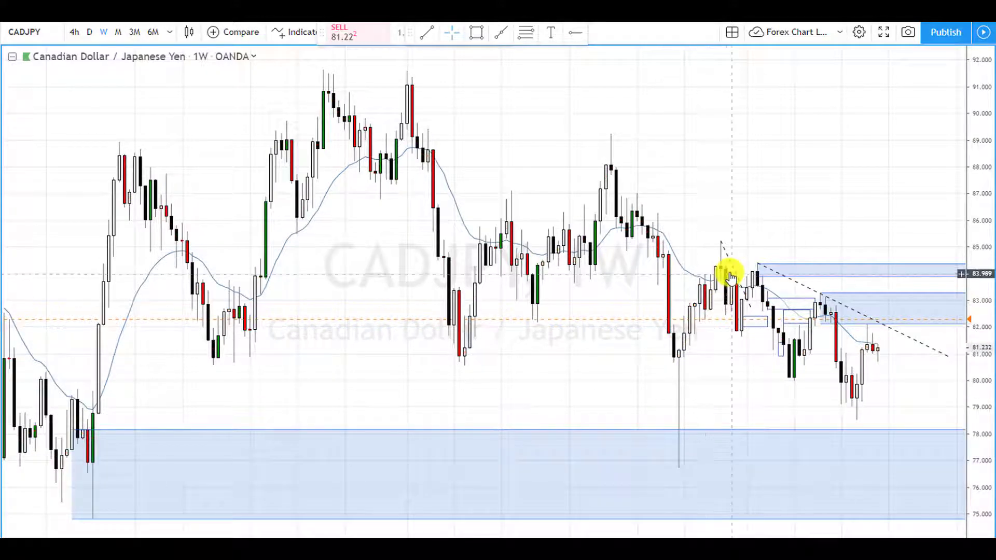
pyautogui.scroll(5, 794, 508)
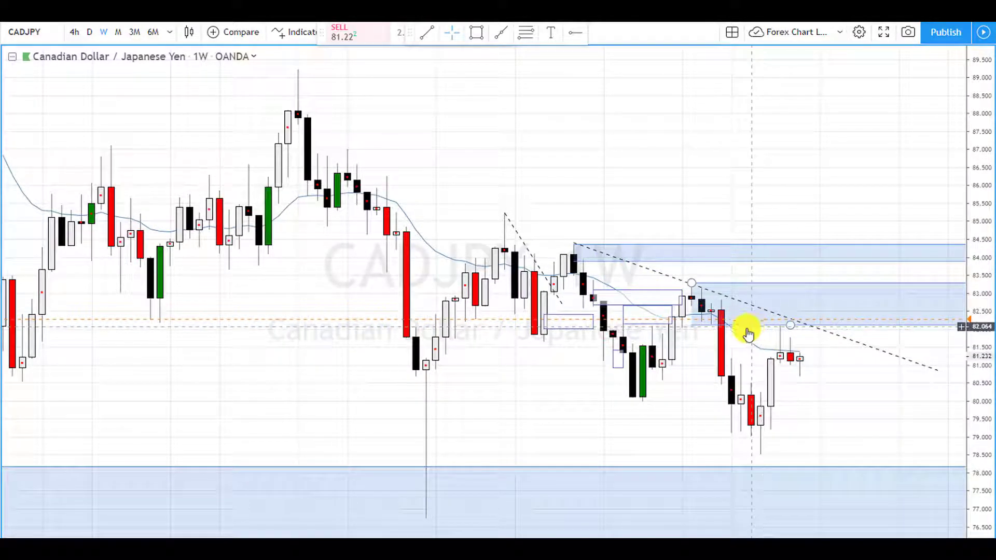
pyautogui.moveTo(789, 326); pyautogui.dragTo(803, 321)
pyautogui.click(832, 396)
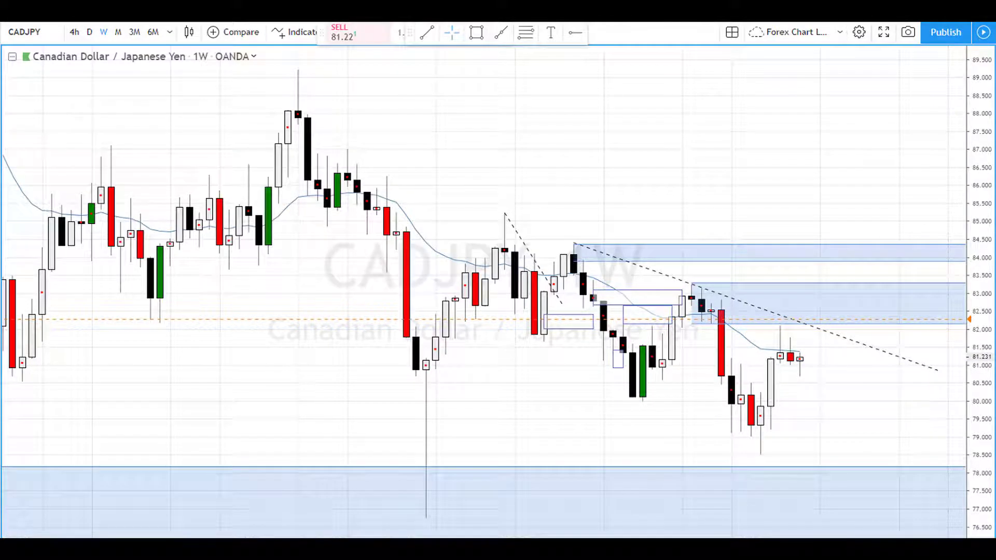
pyautogui.scroll(-2, 840, 429)
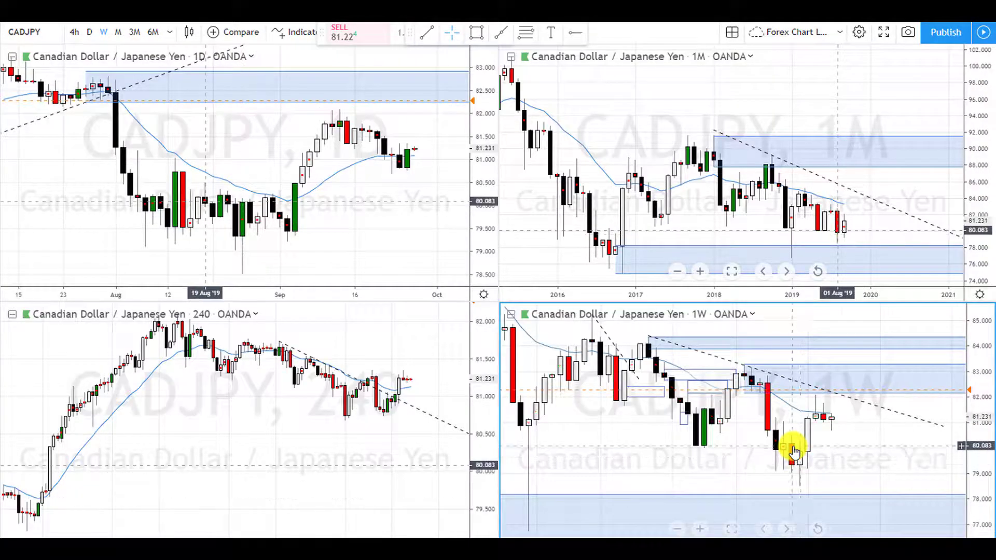
pyautogui.scroll(-2, 794, 452)
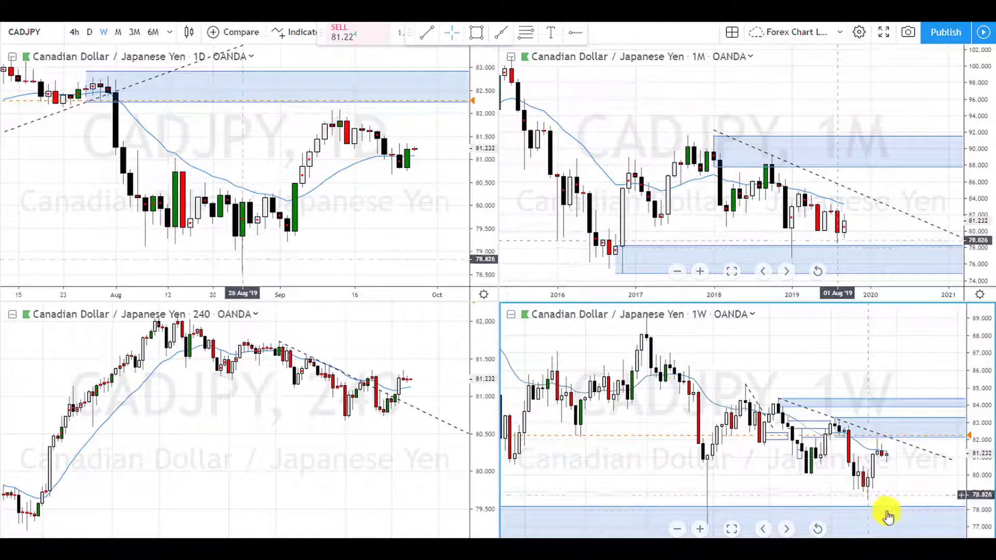
pyautogui.click(886, 438)
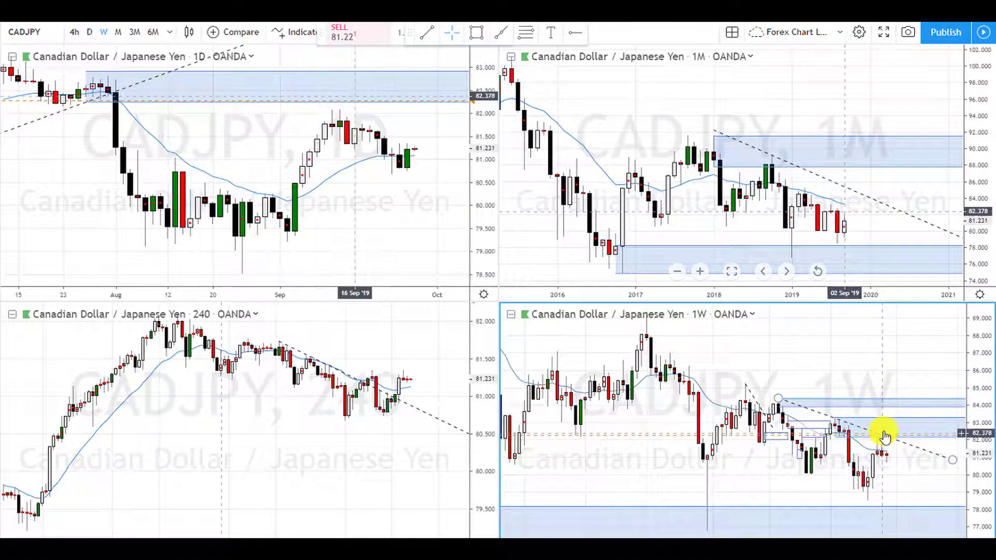
# - Maximize the daily chart and delete the ascending dashed trendline
pyautogui.click(339, 230)
pyautogui.hotkey('alt', 'Return')
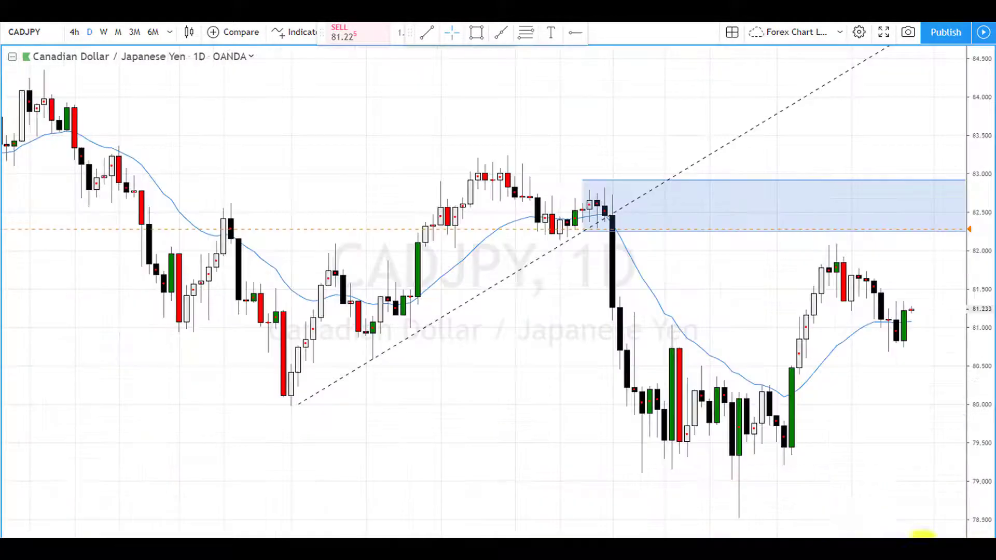
pyautogui.scroll(2, 811, 458)
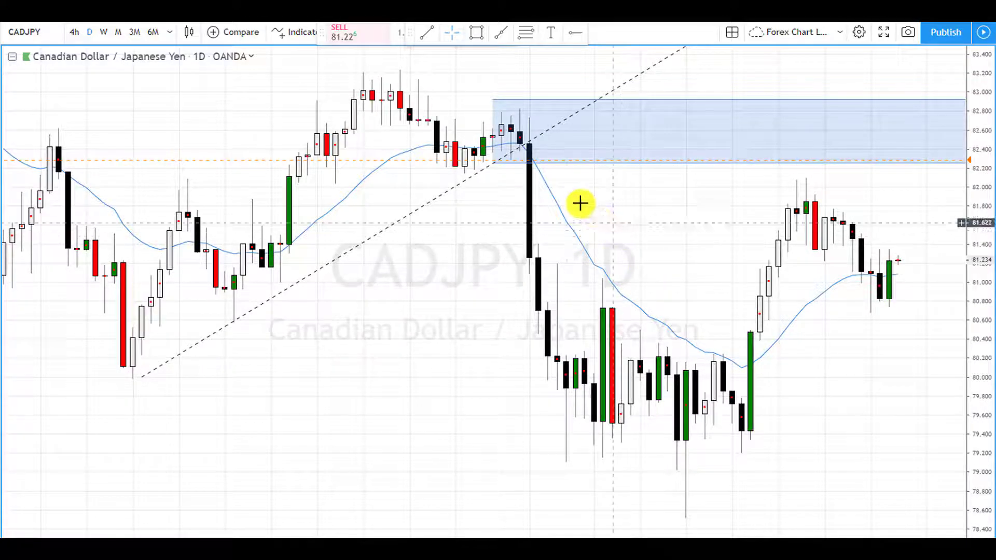
pyautogui.click(444, 196)
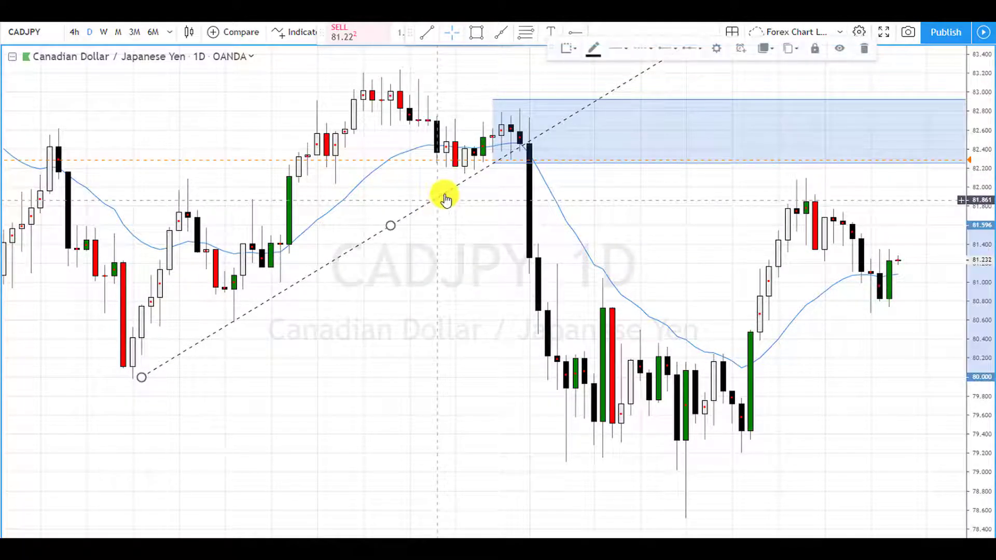
pyautogui.click(867, 45)
pyautogui.click(783, 281)
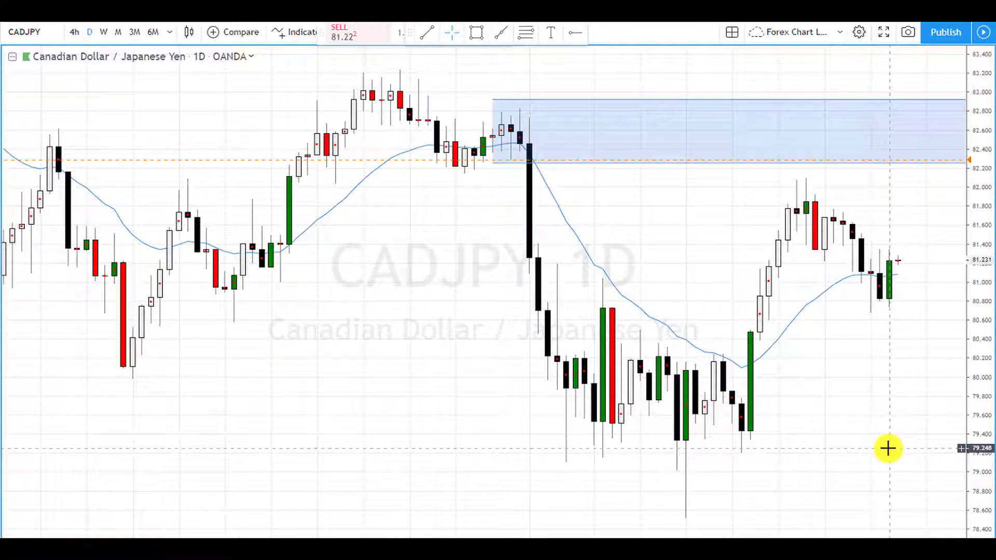
# - Draw a support zone around the recent lows on the daily chart, from about 79.769 down to 78.521
pyautogui.scroll(-3, 889, 449)
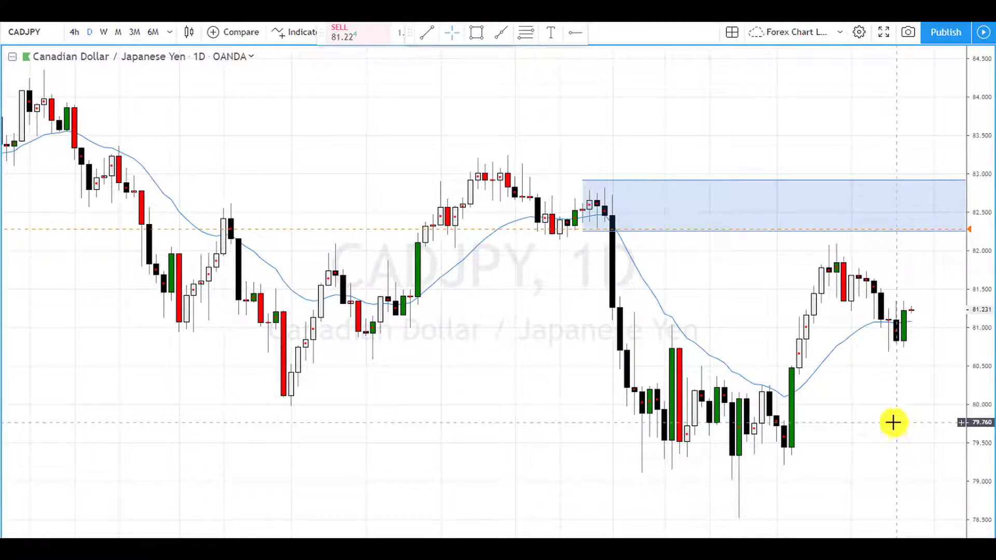
pyautogui.click(805, 351)
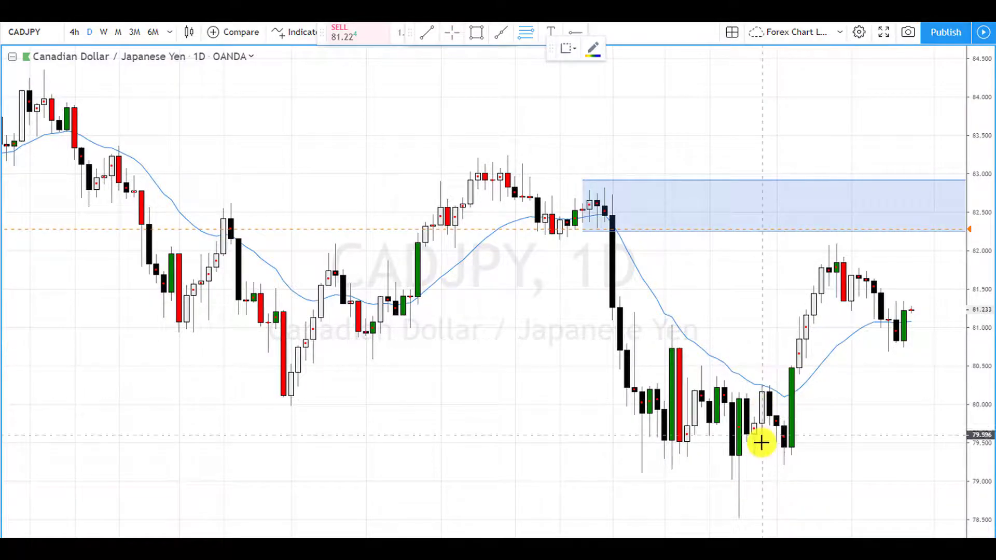
pyautogui.click(737, 422)
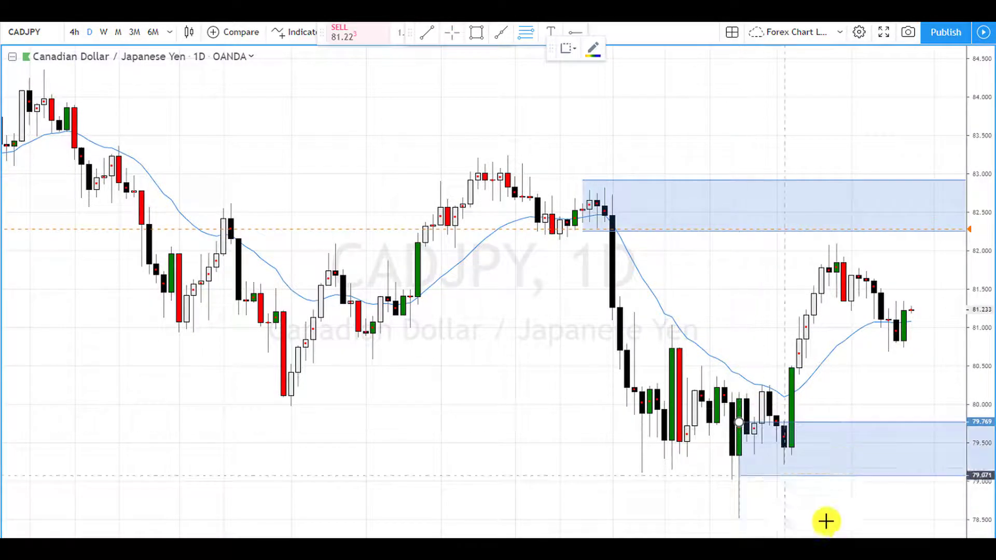
pyautogui.click(866, 517)
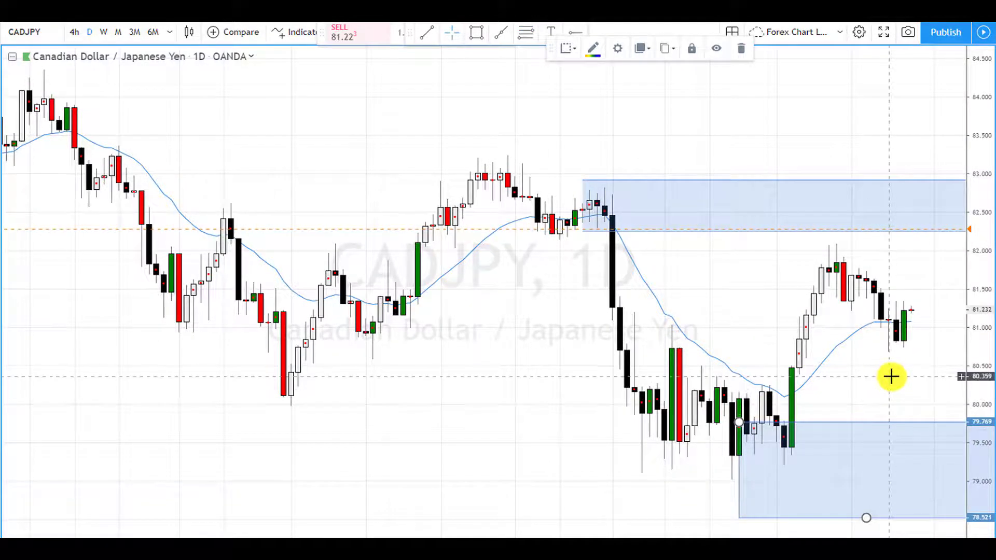
pyautogui.scroll(-1, 892, 375)
pyautogui.moveTo(892, 375); pyautogui.dragTo(759, 361)
pyautogui.scroll(-1, 789, 365)
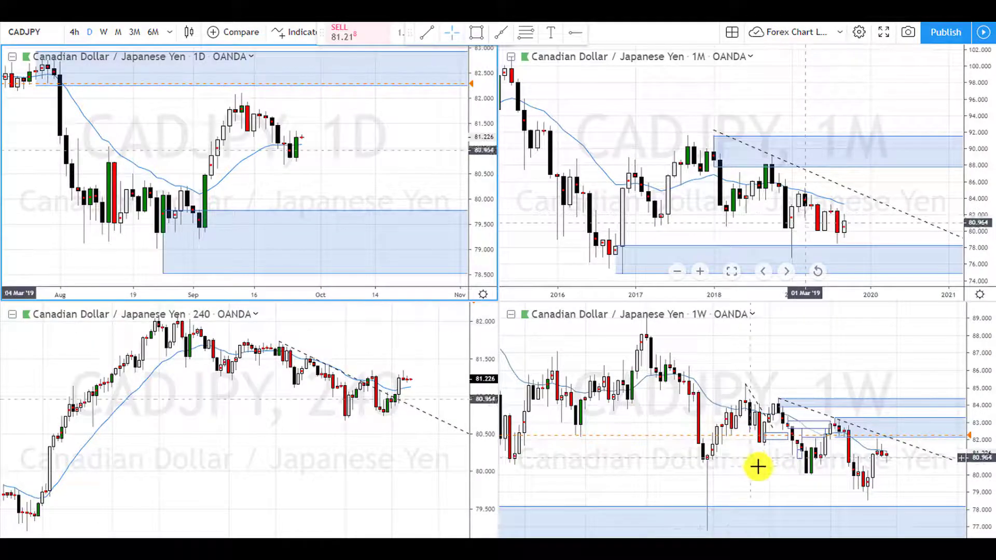
# - Place a horizontal ray at 82.173 along the lower edge of the weekly resistance zone and sync it to all charts
pyautogui.scroll(5, 756, 462)
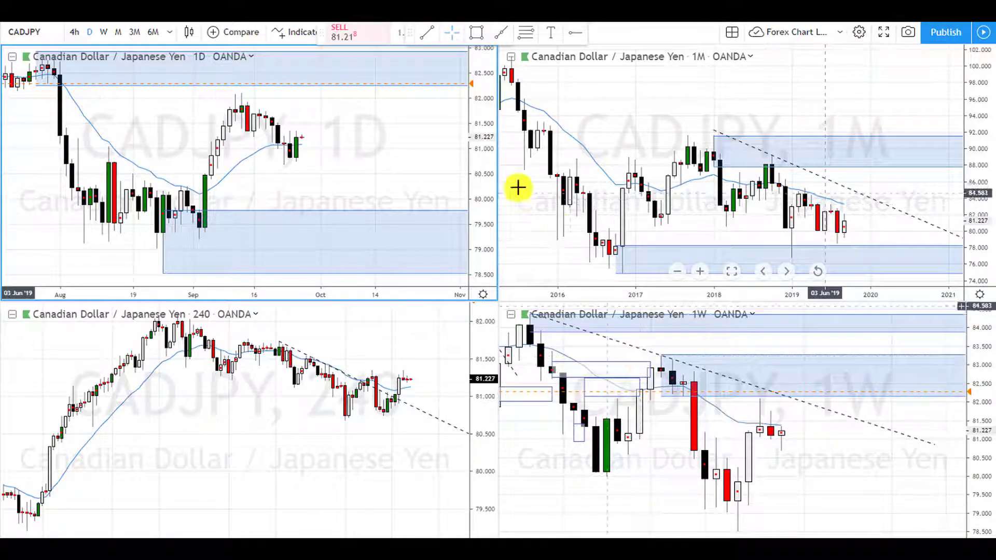
pyautogui.click(576, 32)
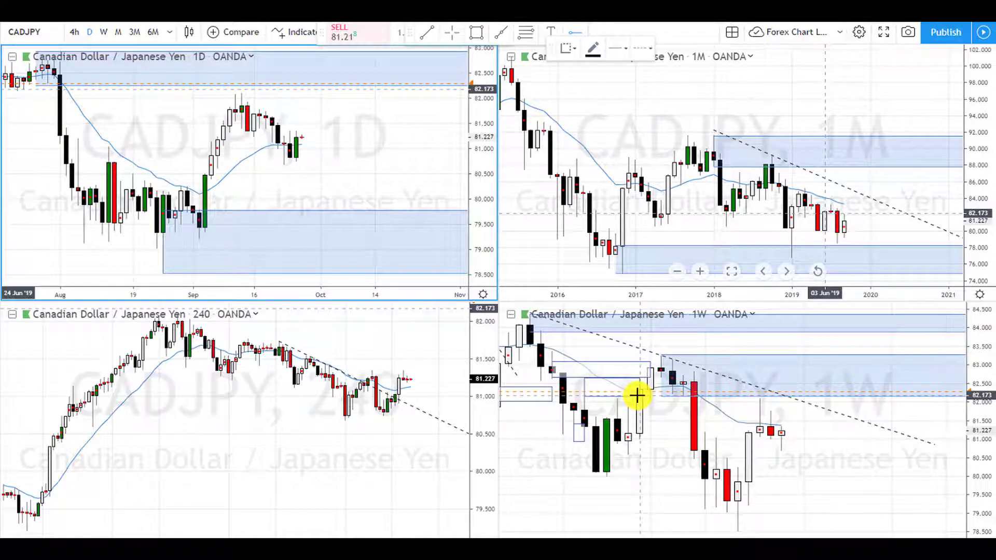
pyautogui.click(637, 396)
pyautogui.rightClick(640, 396)
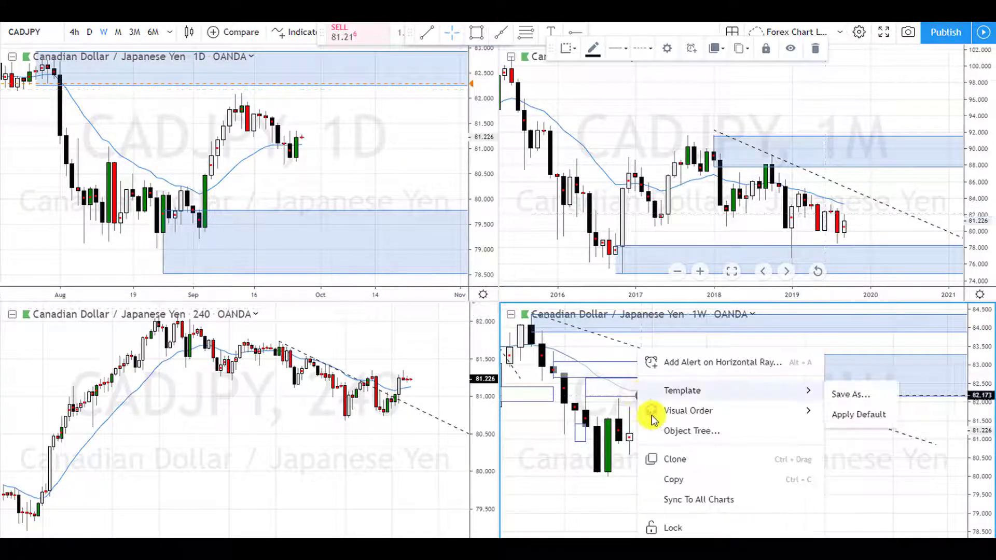
pyautogui.click(702, 499)
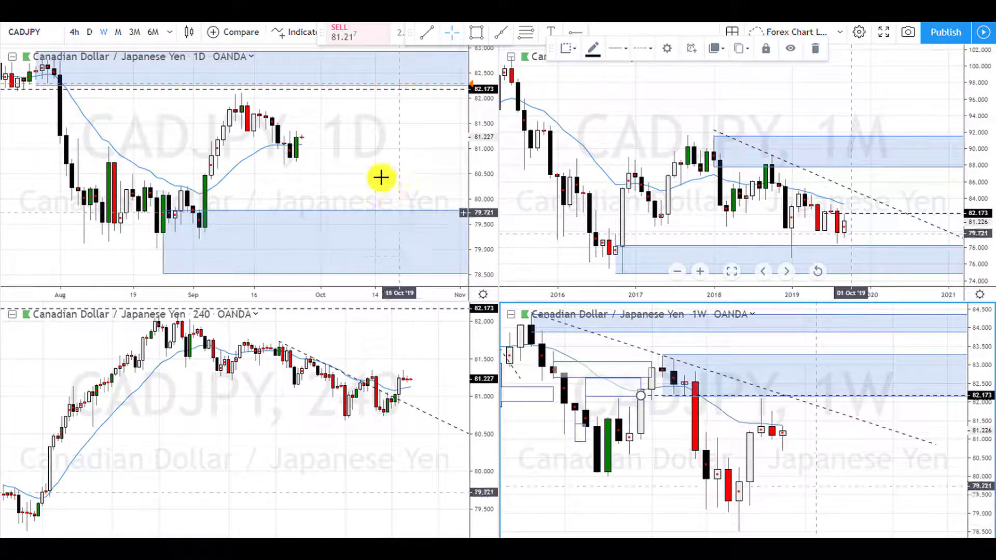
# - Maximize the daily chart and examine past price action around the 82.173 horizontal ray
pyautogui.click(433, 275)
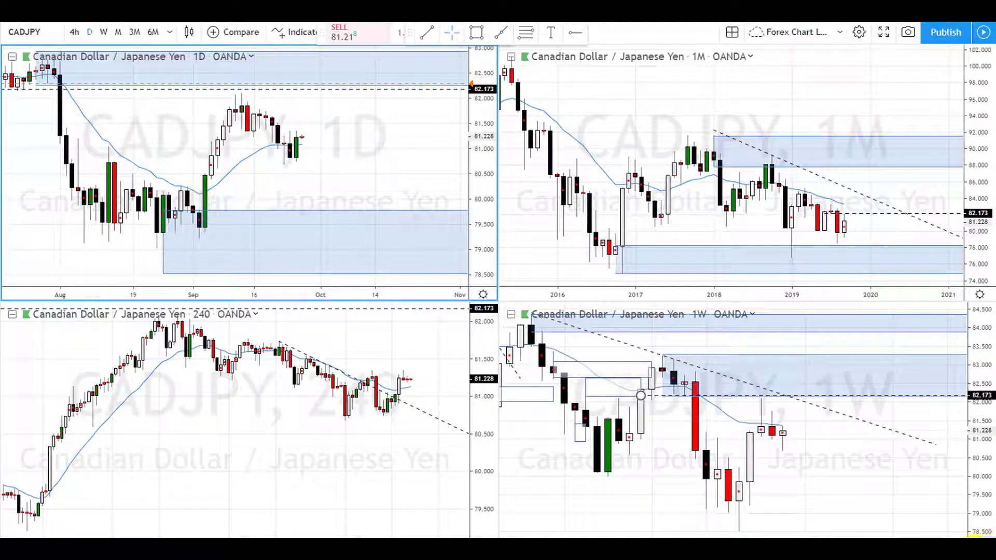
pyautogui.hotkey('alt', 'Return')
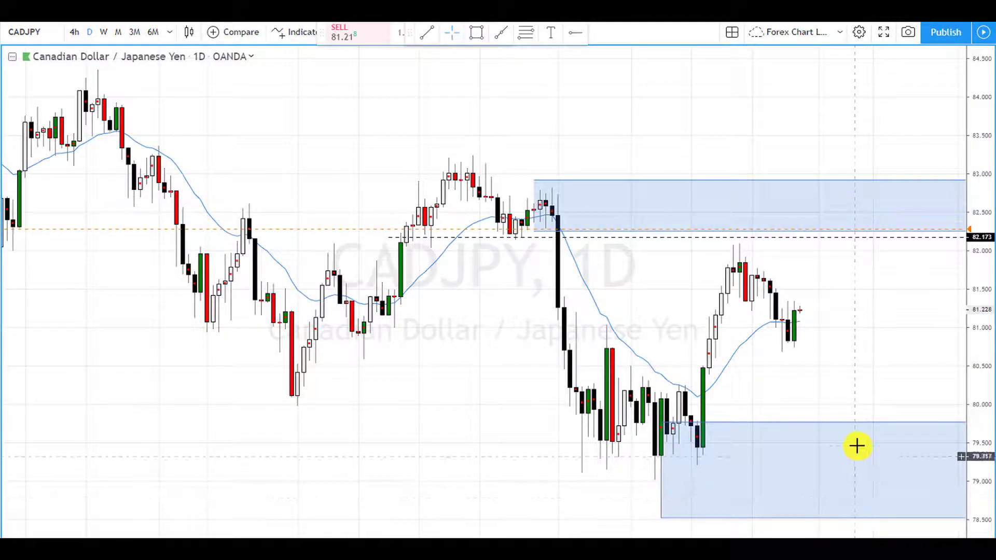
pyautogui.scroll(3, 841, 410)
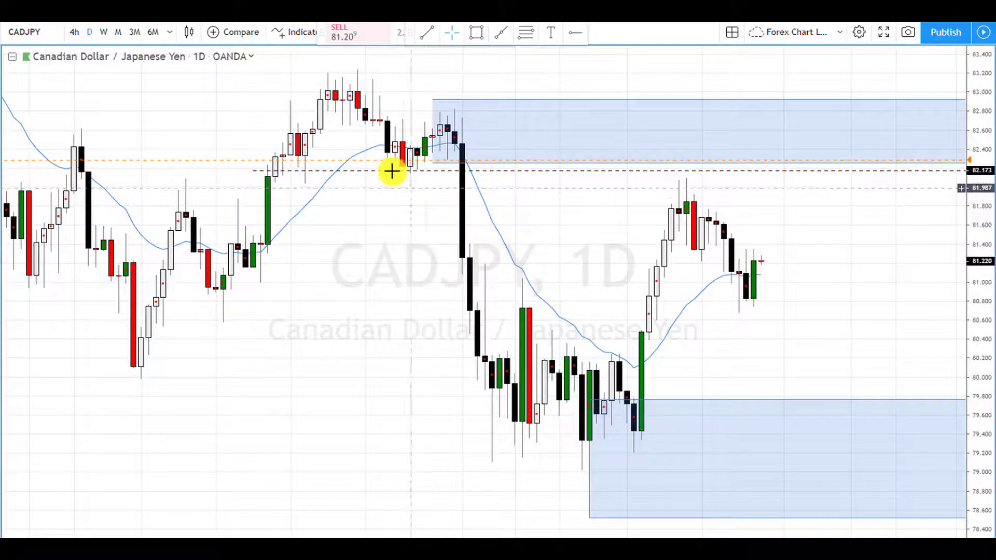
# - Delete the 82.173 horizontal ray from the daily chart and return to the four-chart layout
pyautogui.click(255, 171)
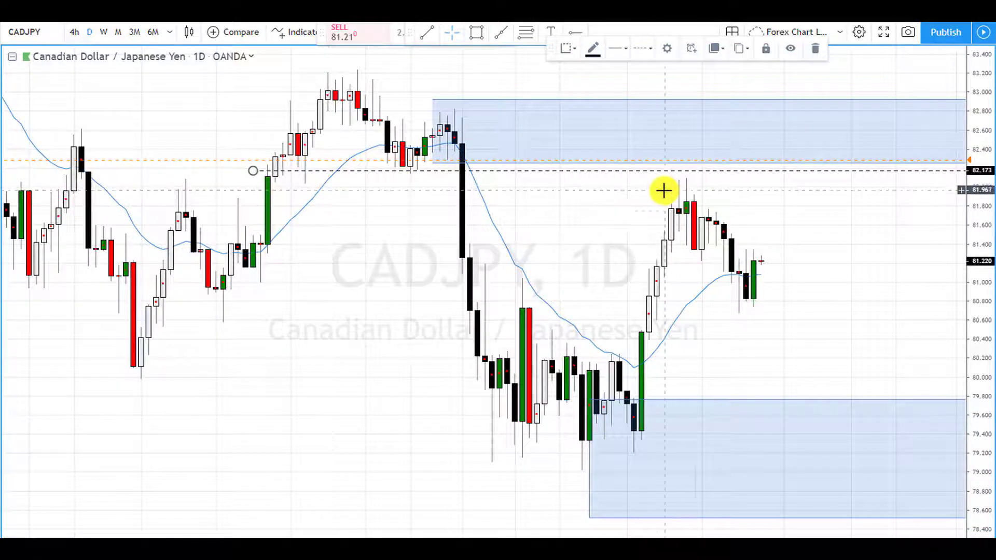
pyautogui.click(817, 50)
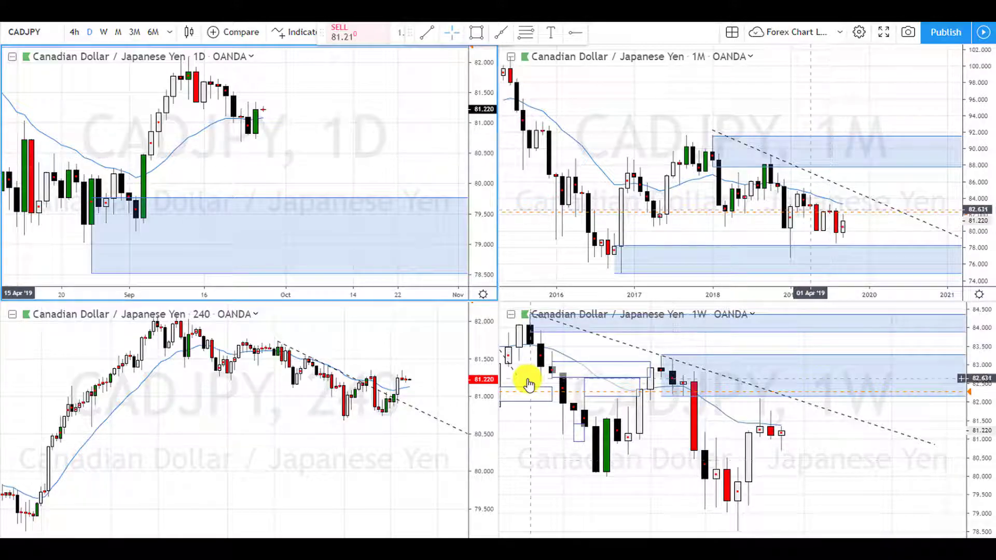
pyautogui.scroll(-3, 382, 164)
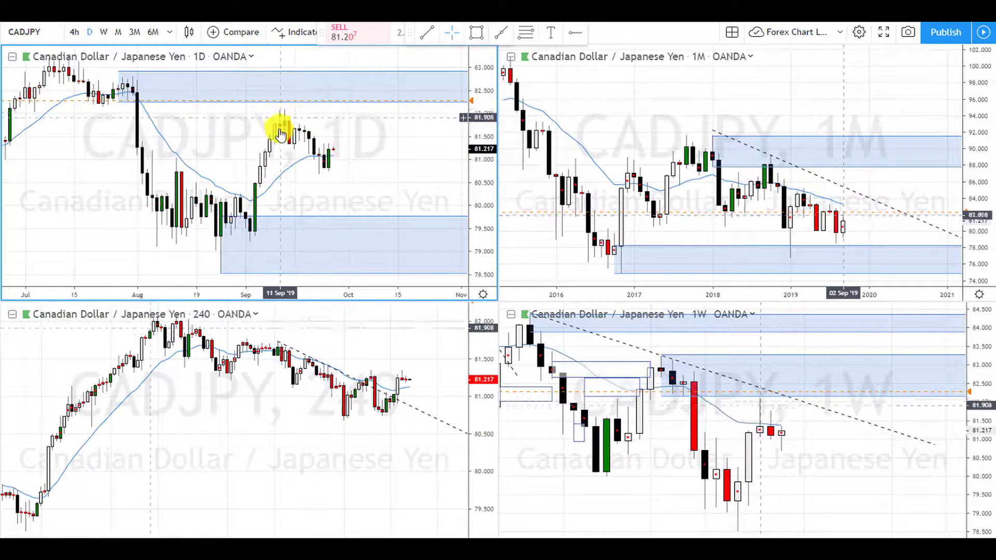
# - Maximize the 4-hour chart and delete the descending dashed trendline
pyautogui.click(373, 449)
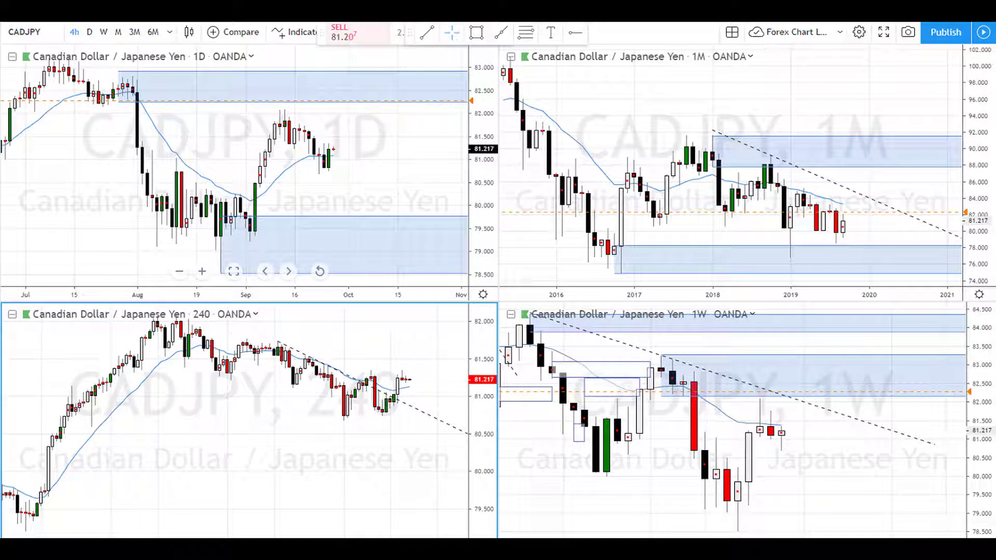
pyautogui.hotkey('alt', 'Return')
pyautogui.scroll(5, 705, 474)
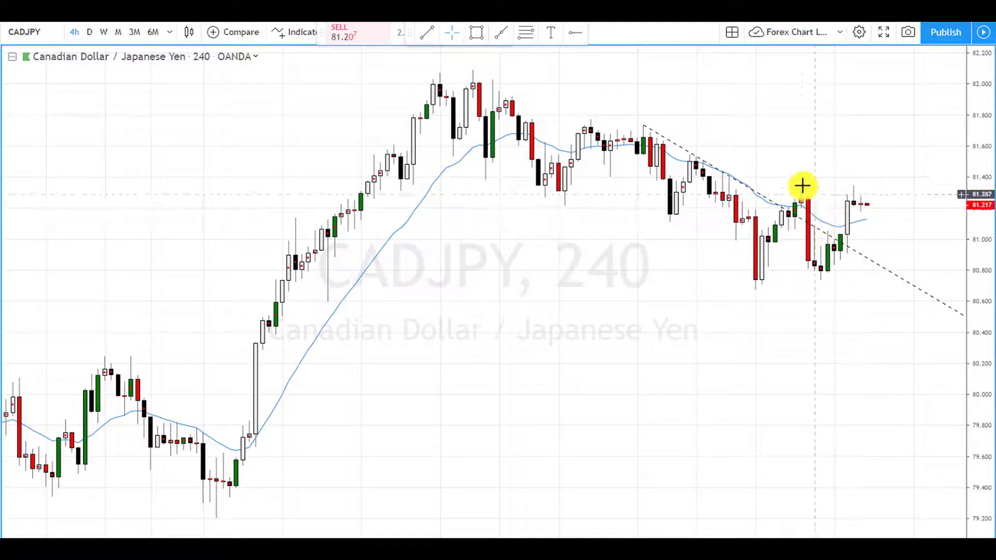
pyautogui.click(733, 202)
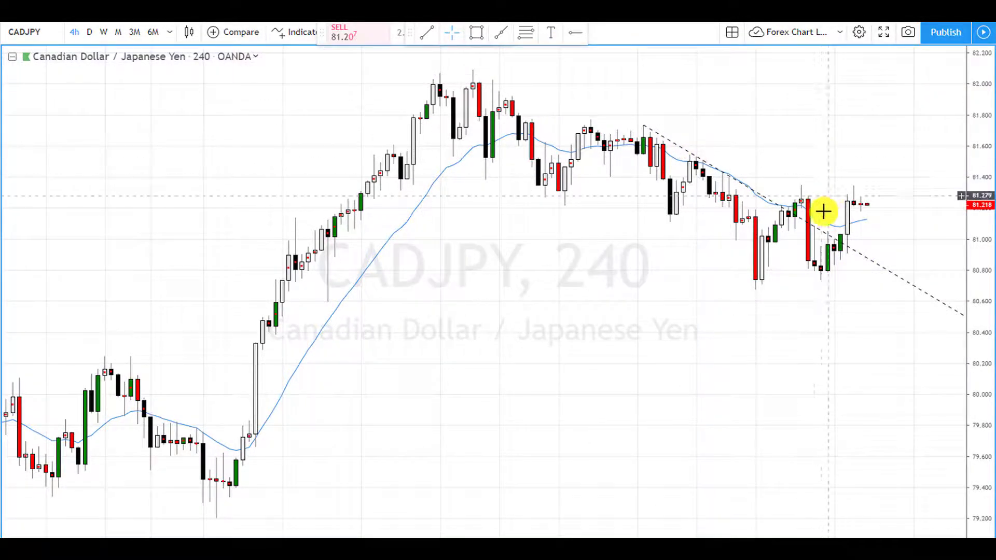
pyautogui.click(815, 227)
pyautogui.click(864, 48)
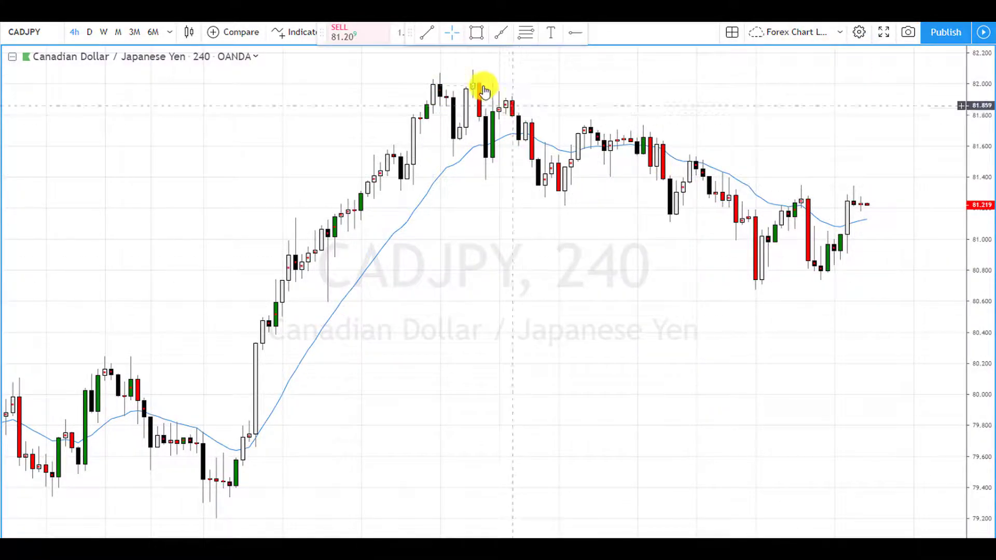
# - Draw a support zone around the recent lows on the 4-hour chart, from about 80.881 down to 80.674
pyautogui.click(522, 32)
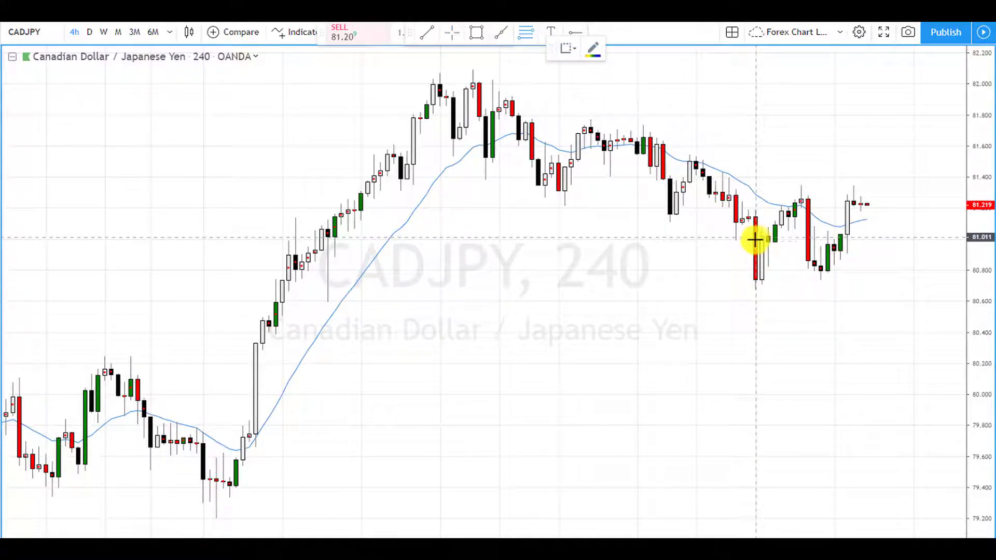
pyautogui.moveTo(753, 258); pyautogui.dragTo(816, 289)
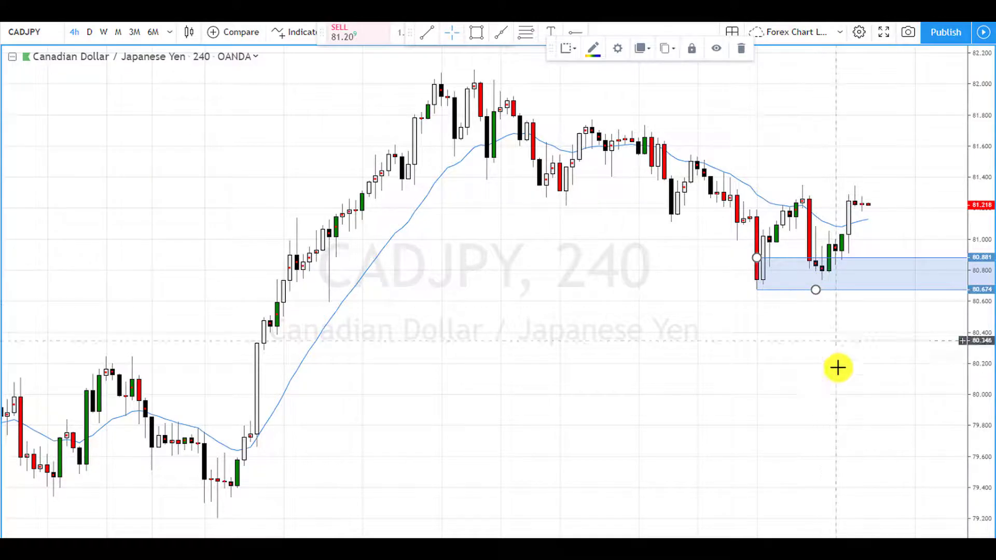
pyautogui.click(858, 345)
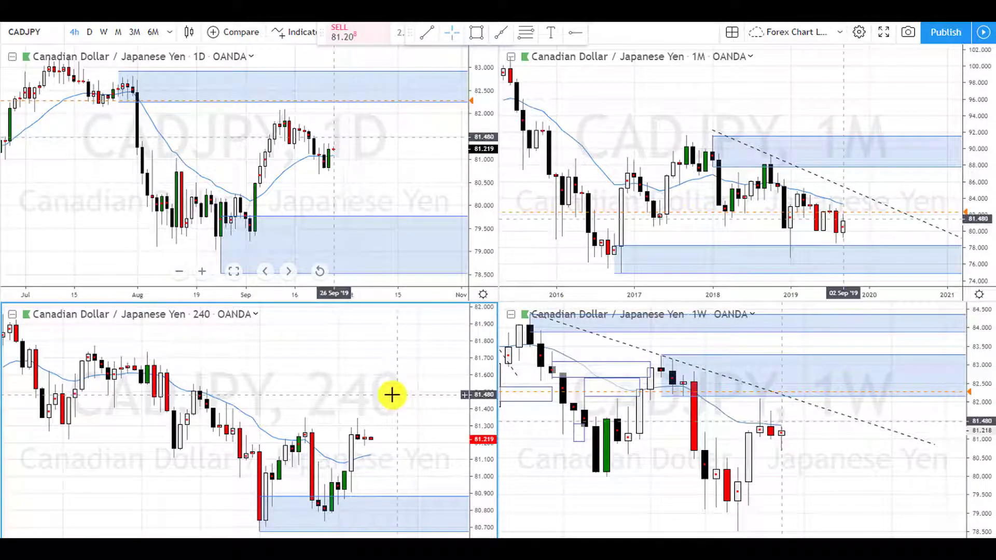
# - Draw a rectangle around the recent highs on the 4-hour chart, from about 81.368 down to 81.194
pyautogui.scroll(3, 392, 394)
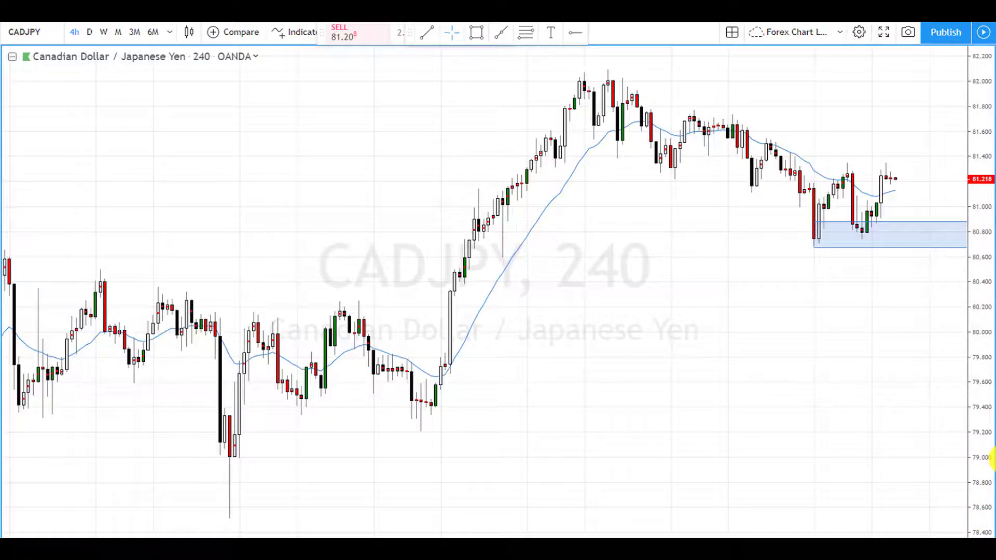
pyautogui.scroll(-2, 830, 244)
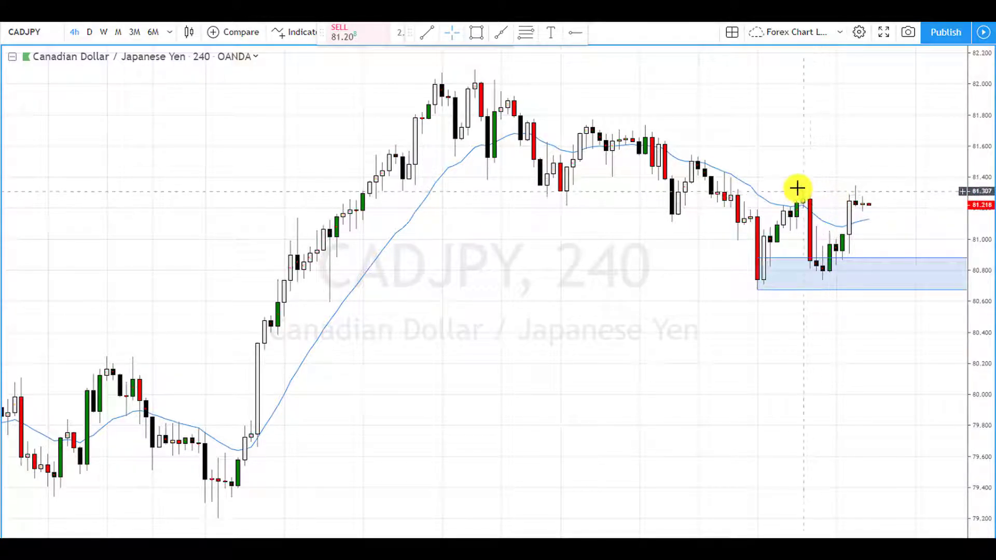
pyautogui.click(477, 33)
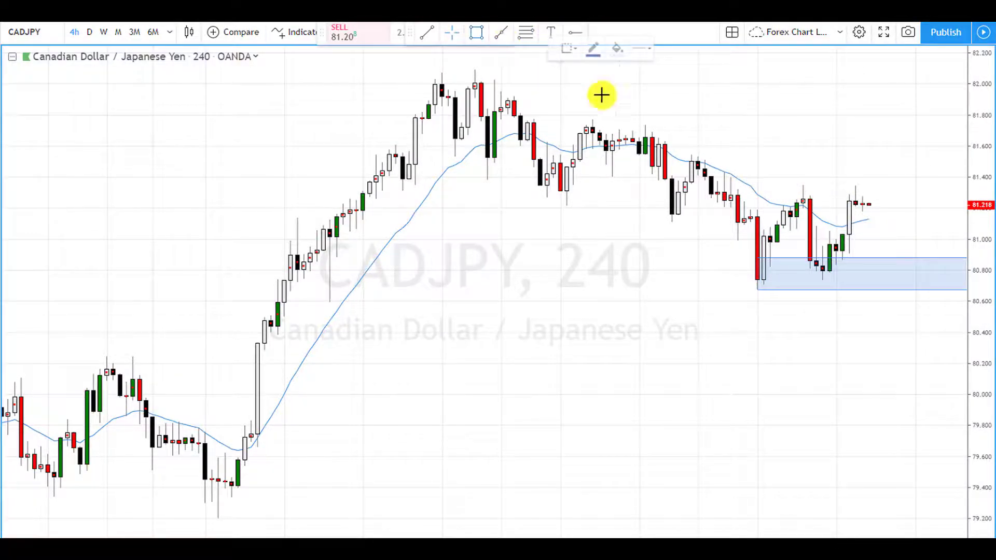
pyautogui.moveTo(802, 182)
pyautogui.mouseDown()
pyautogui.moveTo(847, 218)
pyautogui.moveTo(935, 209)
pyautogui.mouseUp()
pyautogui.click(880, 232)
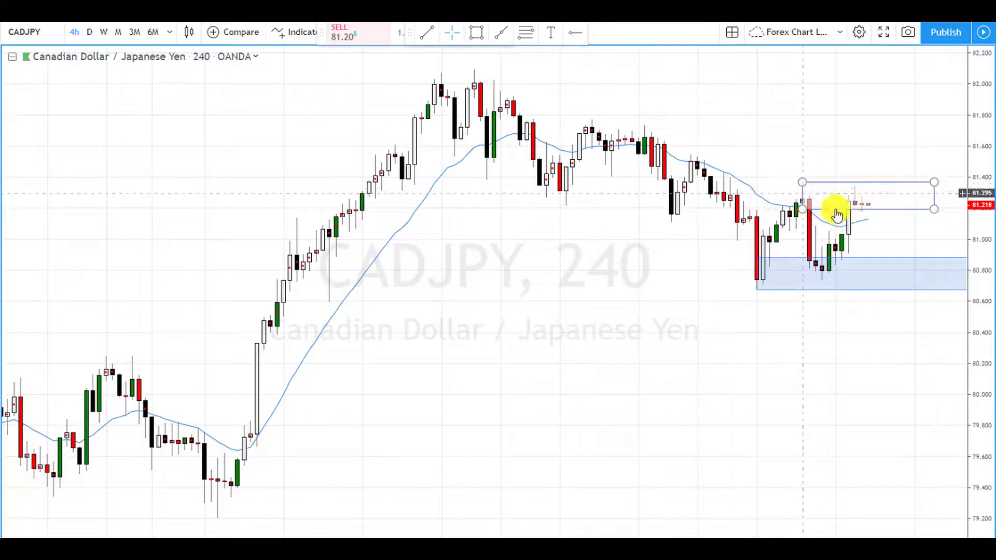
pyautogui.click(812, 216)
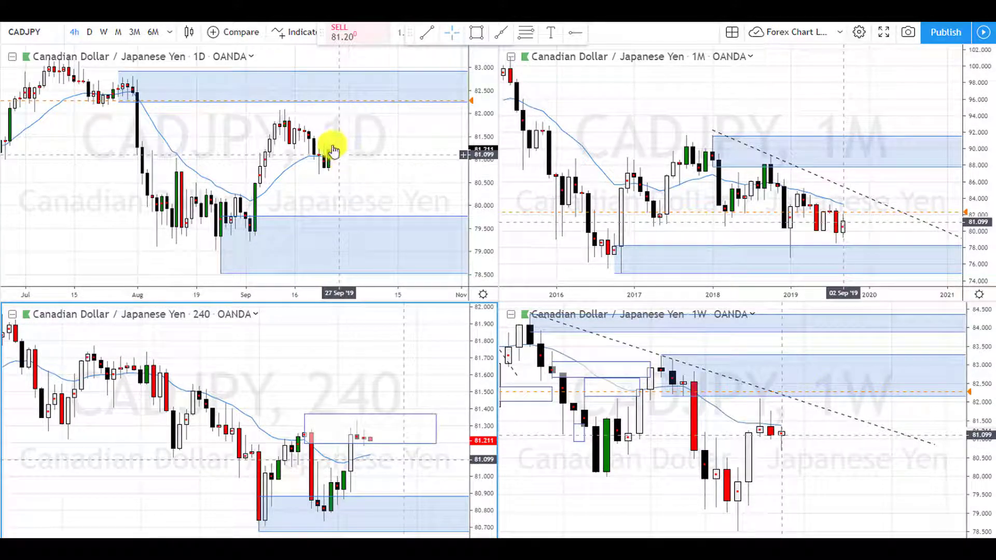
# - Compare recent price action with the marked zones and trendlines on the daily, monthly, weekly and 4-hour charts
pyautogui.scroll(-1, 320, 204)
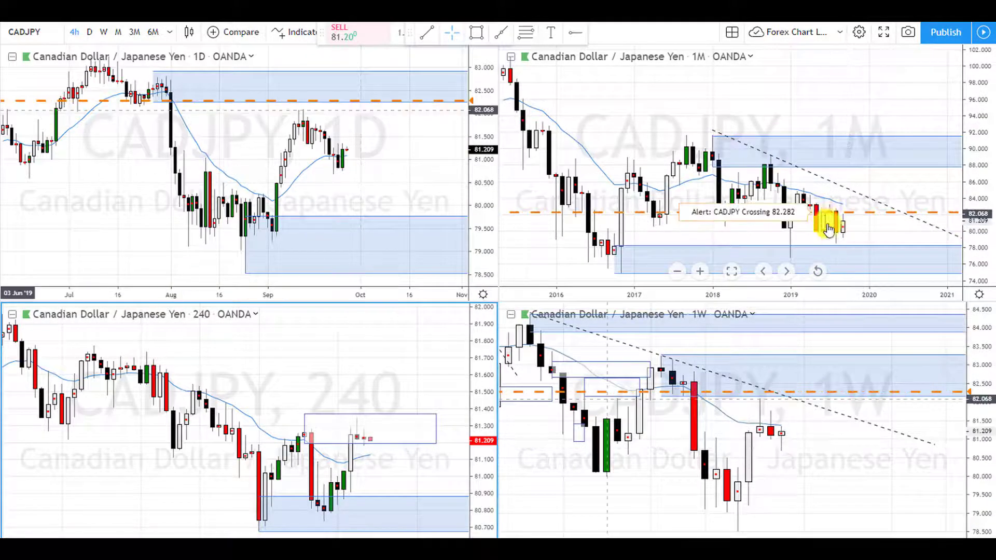
pyautogui.scroll(3, 851, 222)
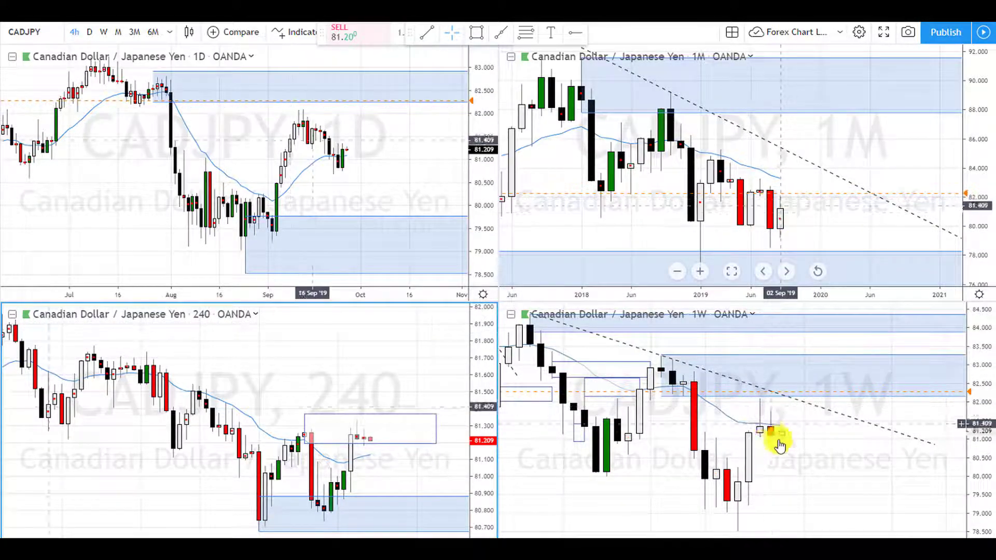
pyautogui.scroll(-2, 701, 406)
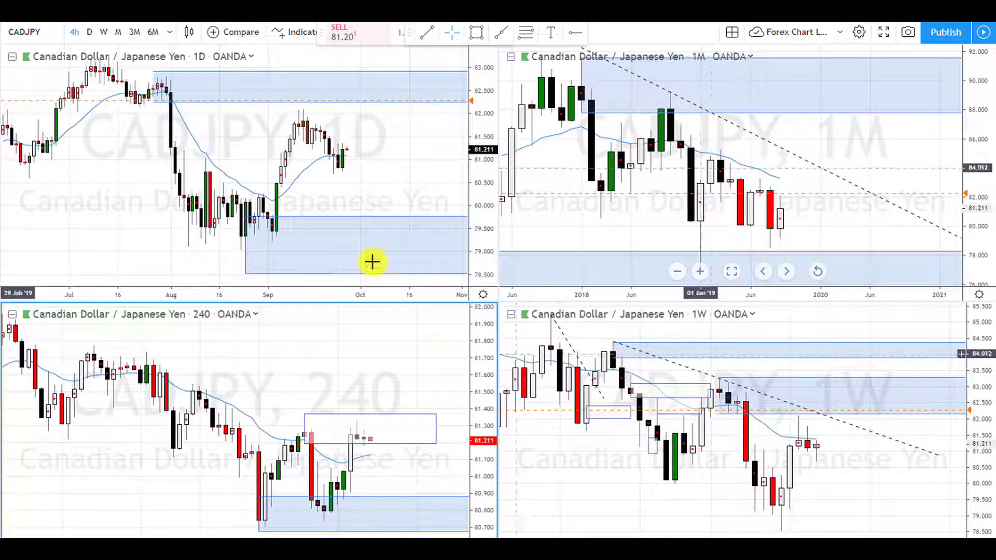
pyautogui.moveTo(200, 89); pyautogui.dragTo(275, 159)
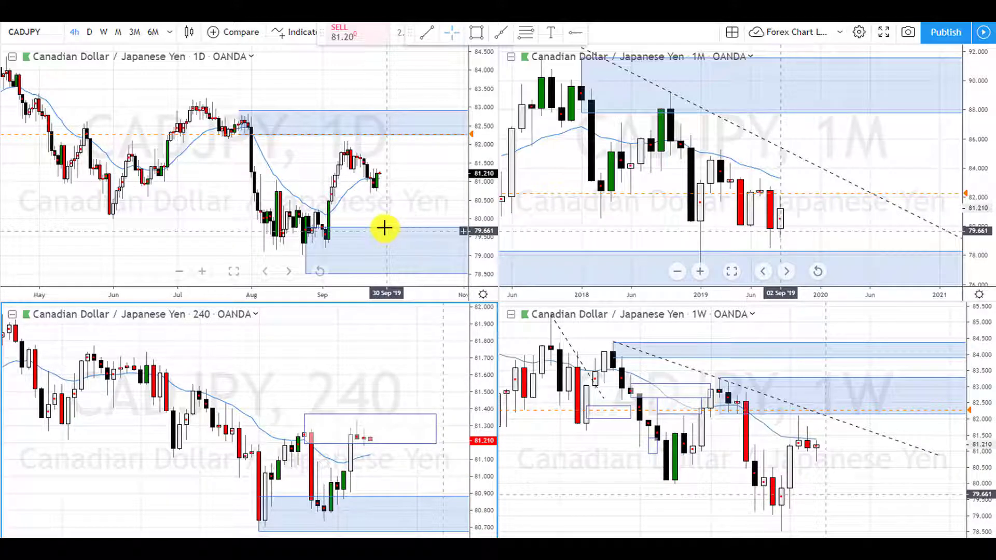
pyautogui.scroll(-3, 410, 193)
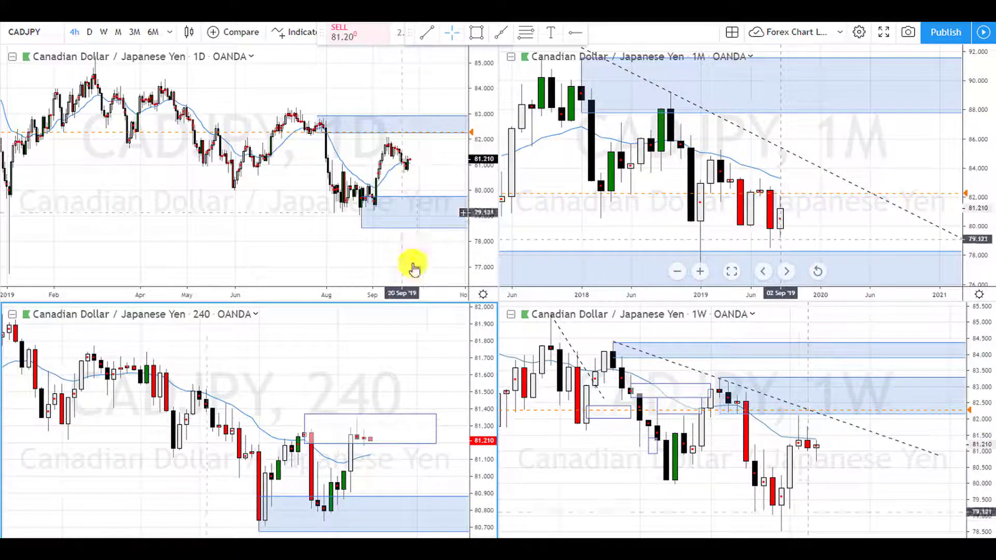
pyautogui.scroll(-3, 337, 511)
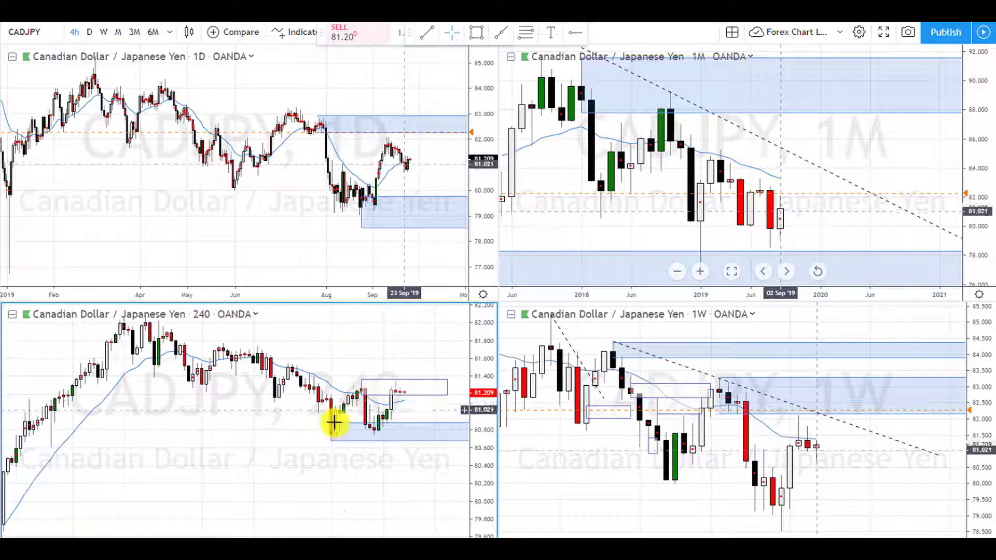
# - Delete the rectangle around the recent highs on the 4-hour chart
pyautogui.click(390, 396)
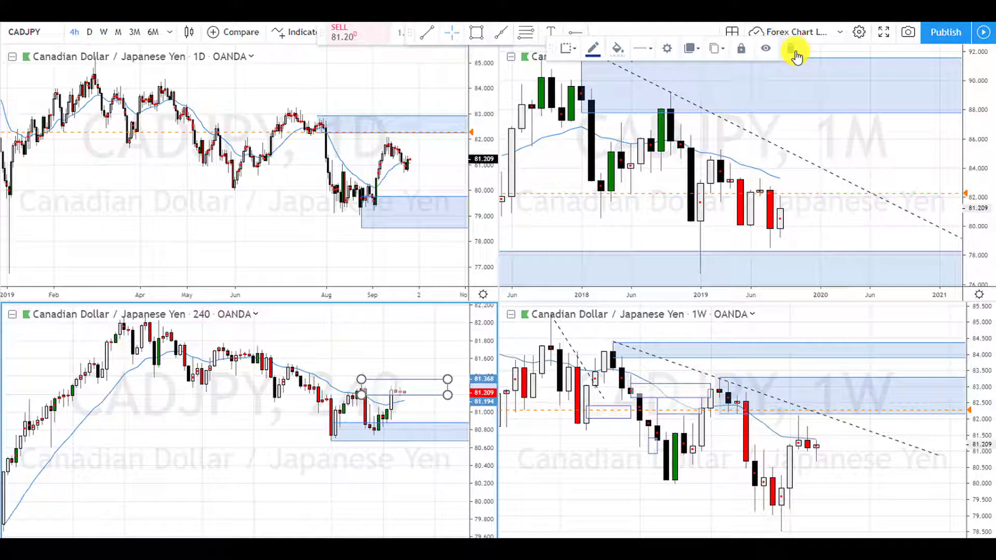
pyautogui.click(794, 51)
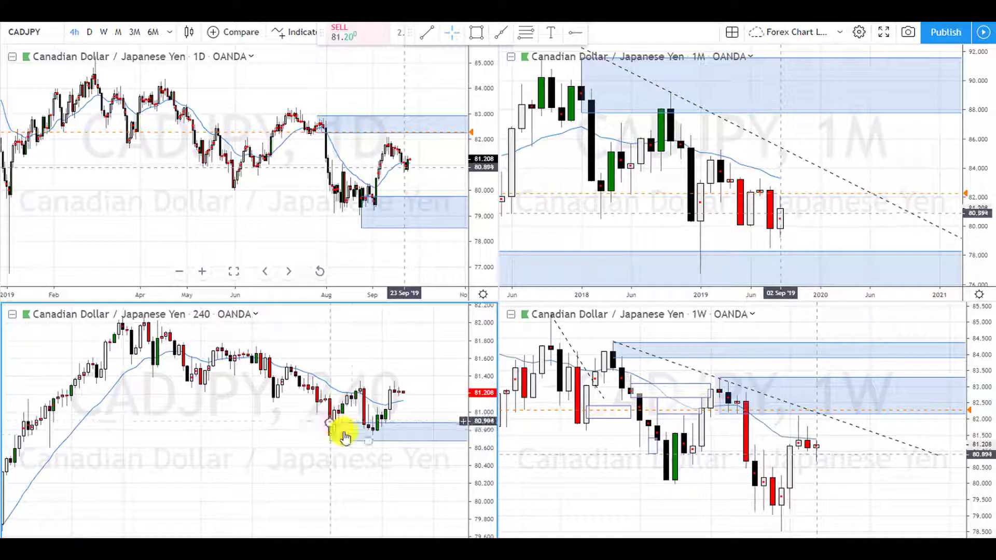
pyautogui.click(408, 441)
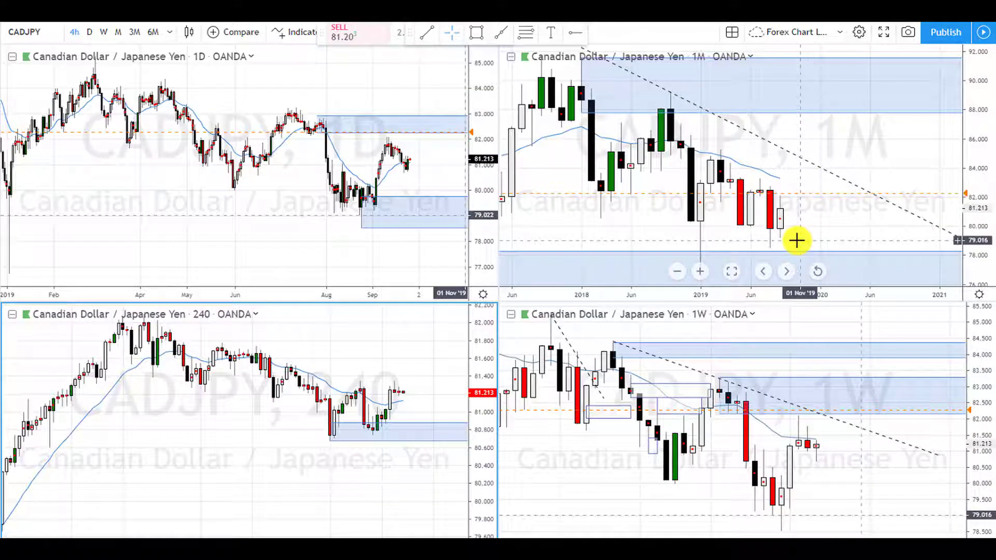
# - Examine price against the monthly support zone and the daily and weekly resistance zones
pyautogui.scroll(-3, 796, 241)
pyautogui.scroll(-3, 856, 446)
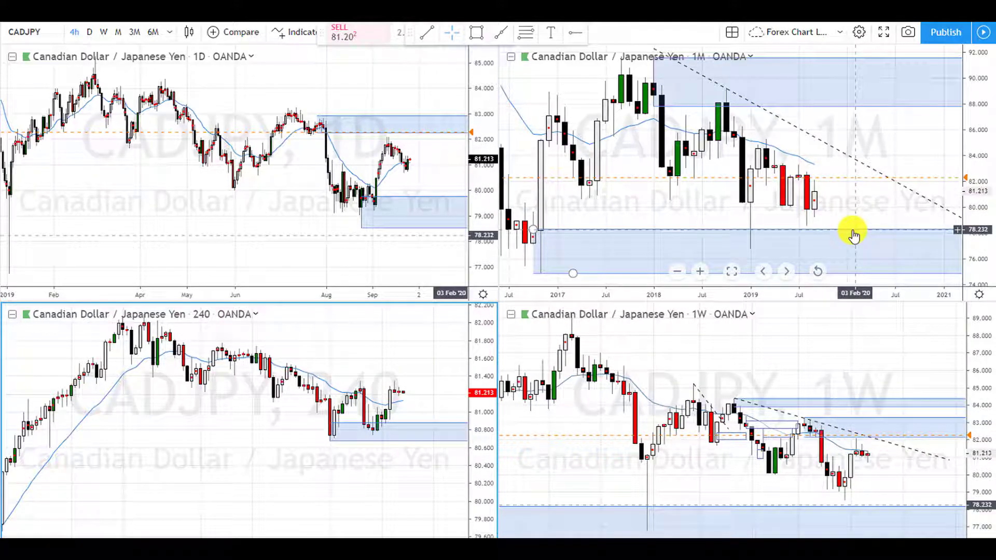
pyautogui.moveTo(845, 230)
pyautogui.mouseDown()
pyautogui.moveTo(843, 220)
pyautogui.moveTo(842, 240)
pyautogui.moveTo(837, 226)
pyautogui.mouseUp()
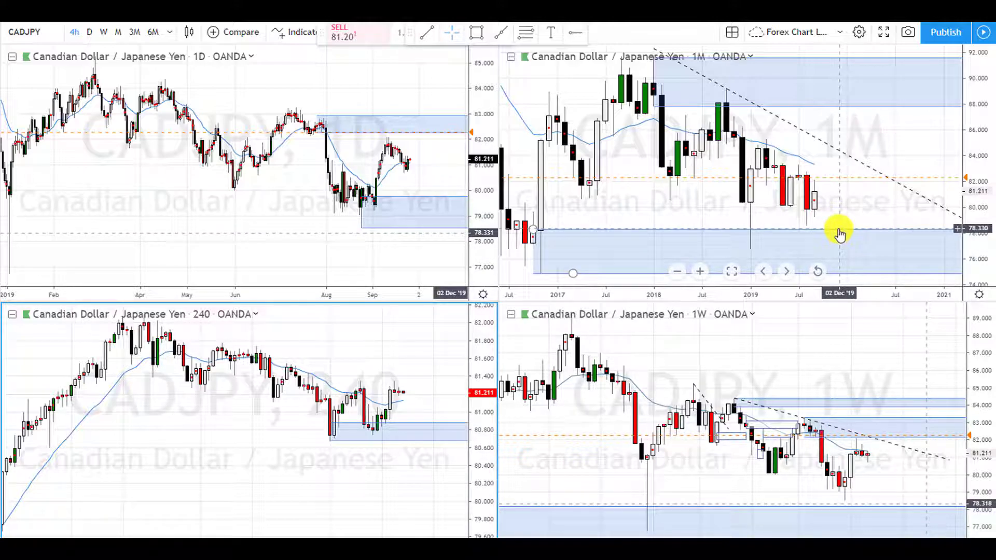
pyautogui.press('Delete')
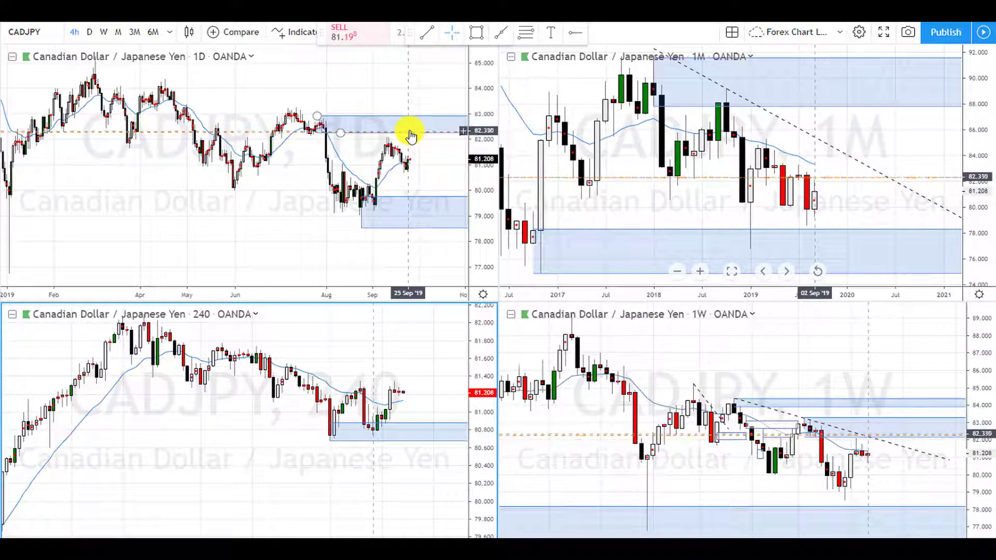
pyautogui.scroll(3, 854, 451)
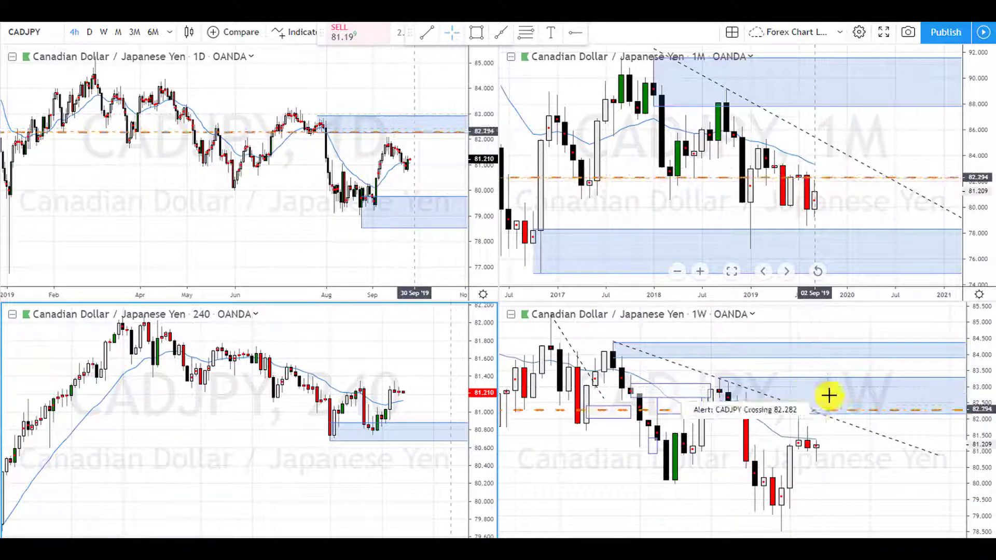